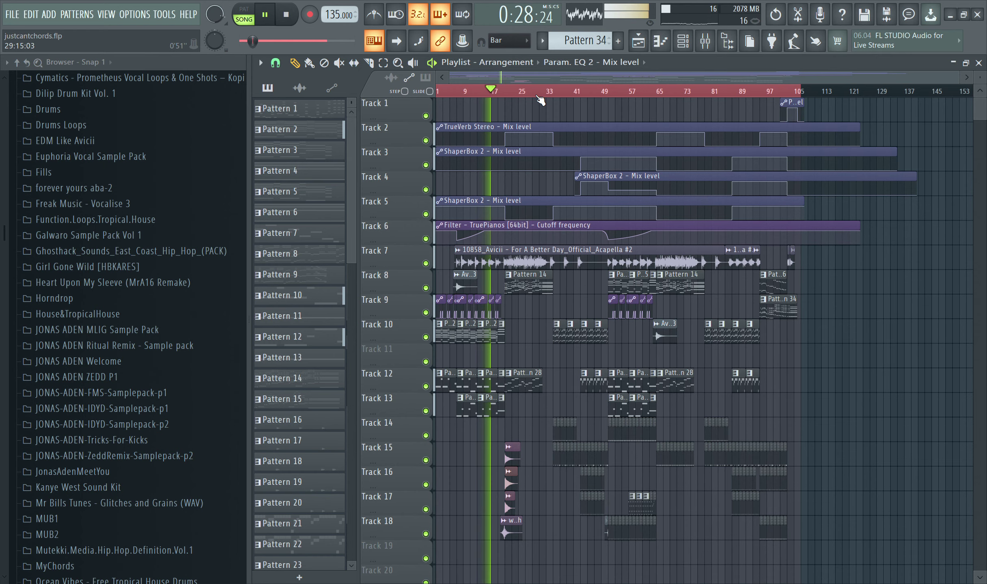
Follow the song's playback across the playlist arrangement through to the end of the last section, and stop it
{"action": "scroll", "coordinate": [501, 83], "scroll_direction": "up", "scroll_amount": 3}
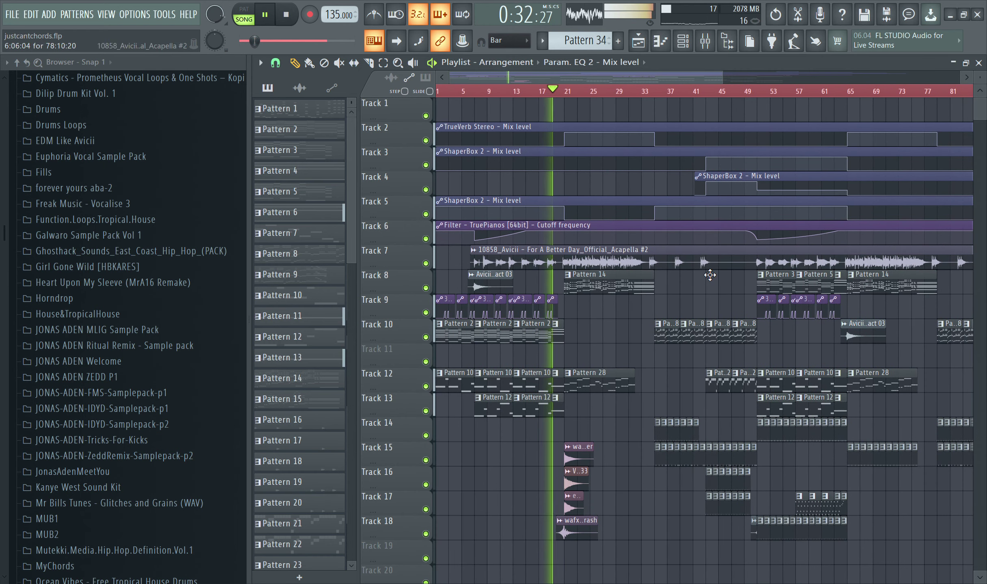
{"action": "scroll", "coordinate": [660, 333], "scroll_direction": "down", "scroll_amount": 1}
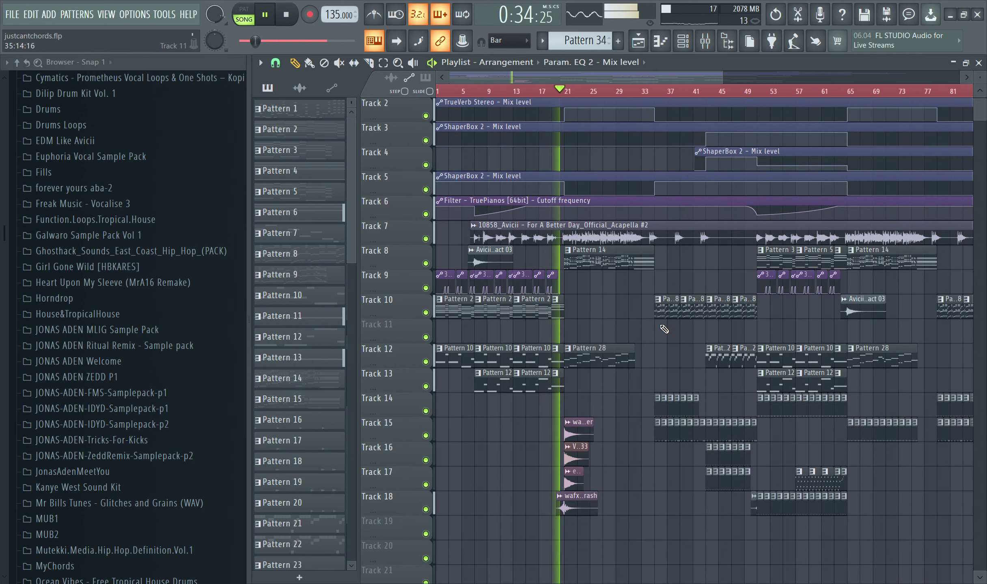
{"action": "scroll", "coordinate": [665, 331], "scroll_direction": "up", "scroll_amount": 1}
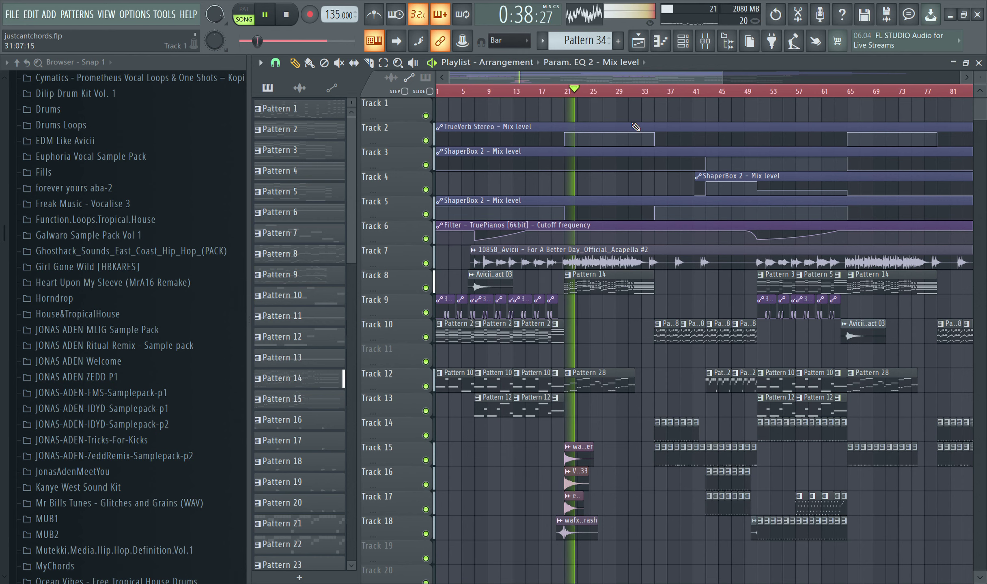
{"action": "scroll", "coordinate": [630, 101], "scroll_direction": "down", "scroll_amount": 4}
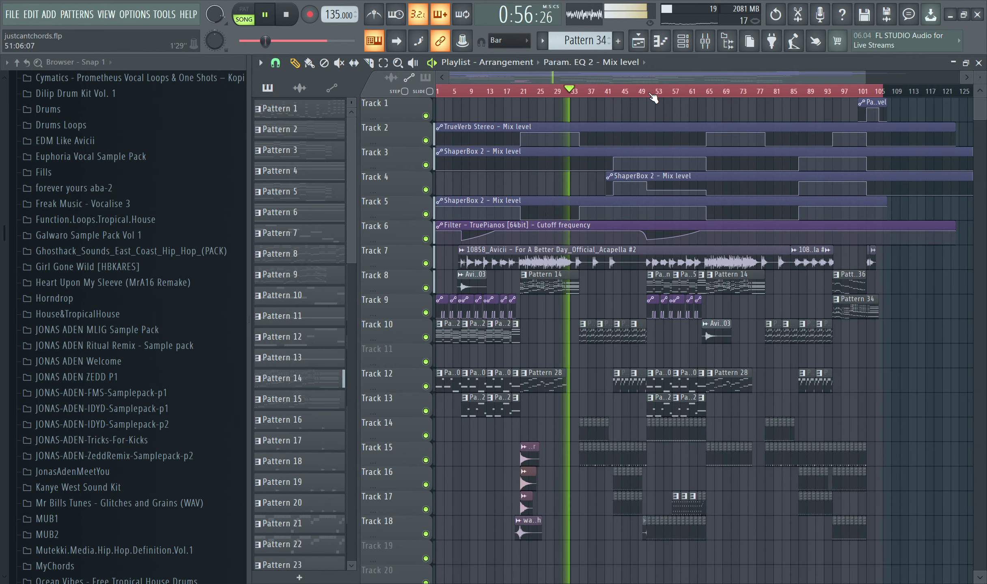
{"action": "scroll", "coordinate": [641, 95], "scroll_direction": "up", "scroll_amount": 8}
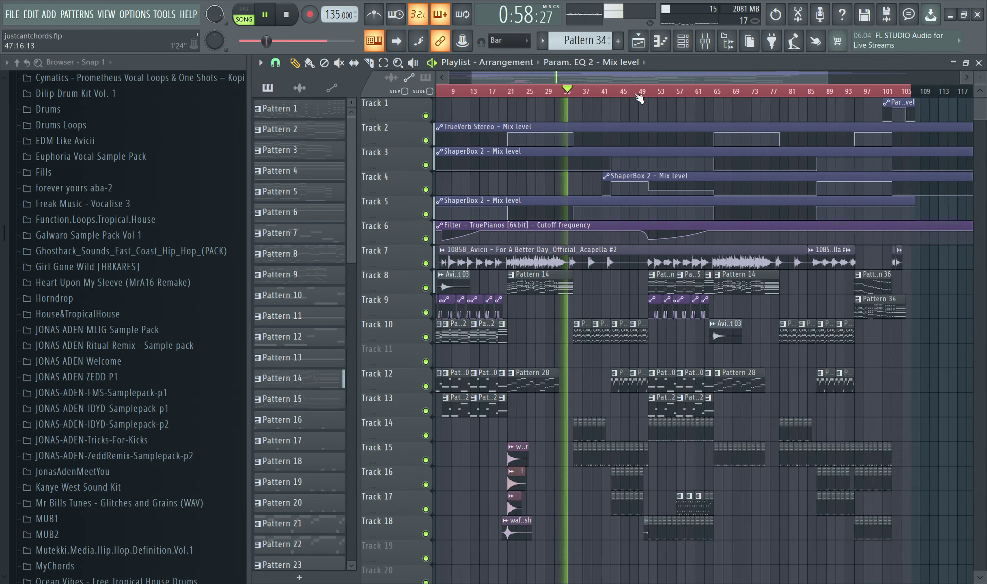
{"action": "left_click_drag", "start_coordinate": [606, 72], "coordinate": [600, 73]}
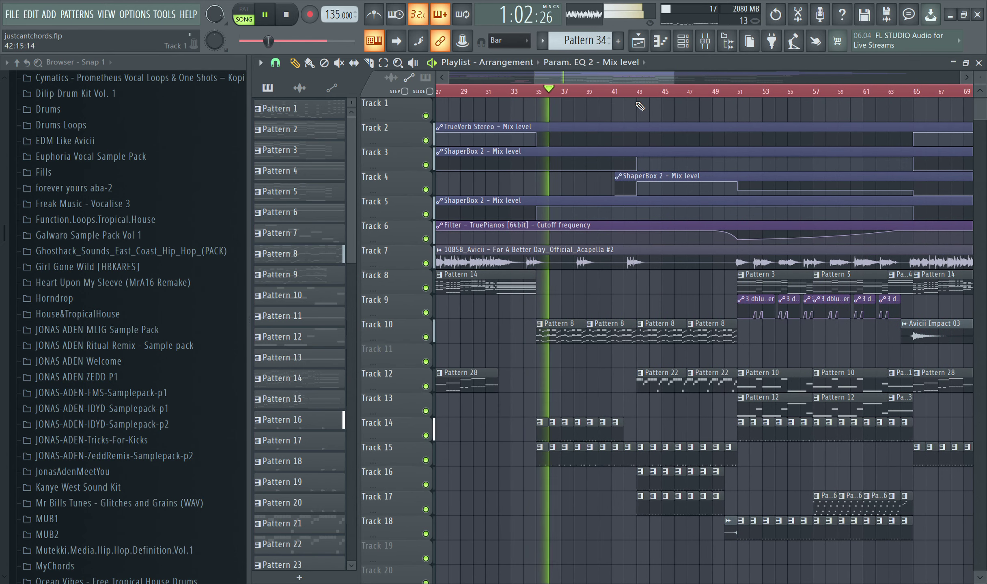
{"action": "scroll", "coordinate": [653, 96], "scroll_direction": "down", "scroll_amount": 1}
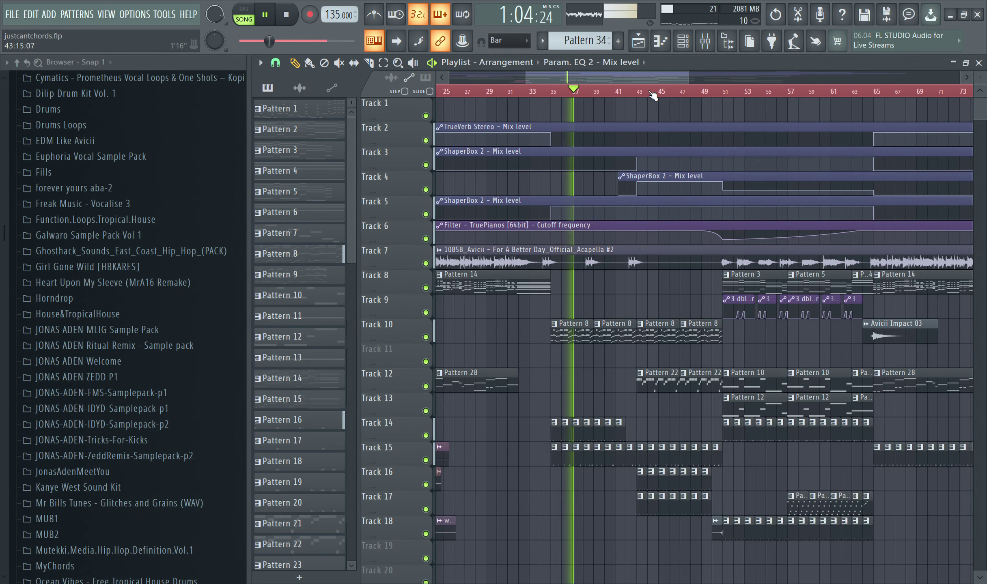
{"action": "scroll", "coordinate": [653, 95], "scroll_direction": "down", "scroll_amount": 3}
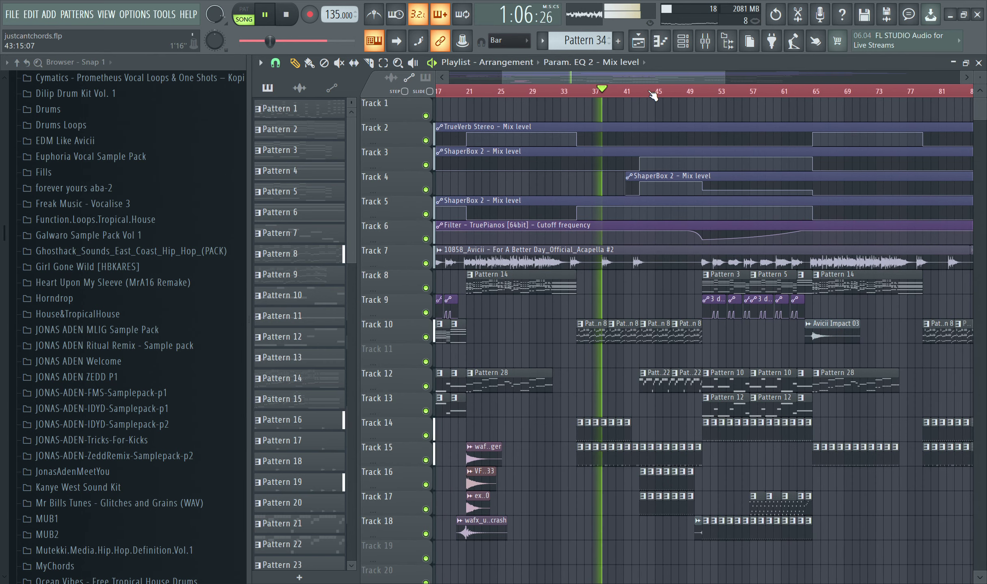
{"action": "scroll", "coordinate": [649, 92], "scroll_direction": "down", "scroll_amount": 2}
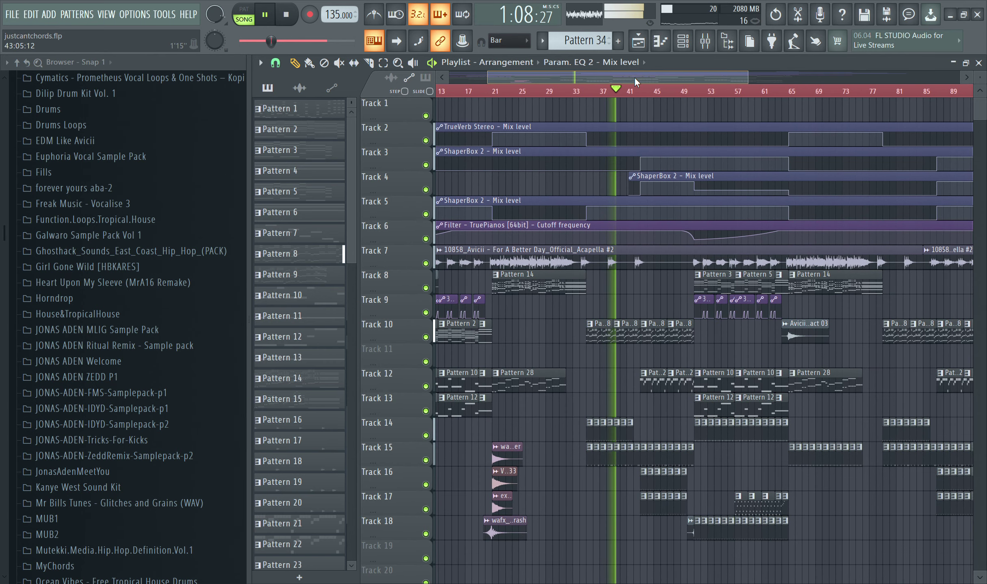
{"action": "left_click_drag", "start_coordinate": [635, 76], "coordinate": [648, 80]}
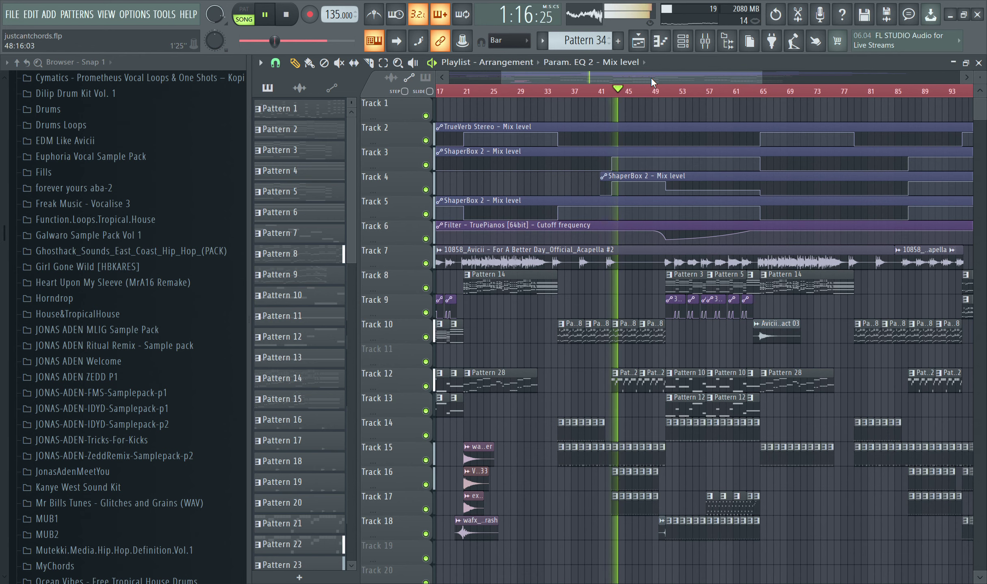
{"action": "left_click_drag", "start_coordinate": [651, 78], "coordinate": [655, 77]}
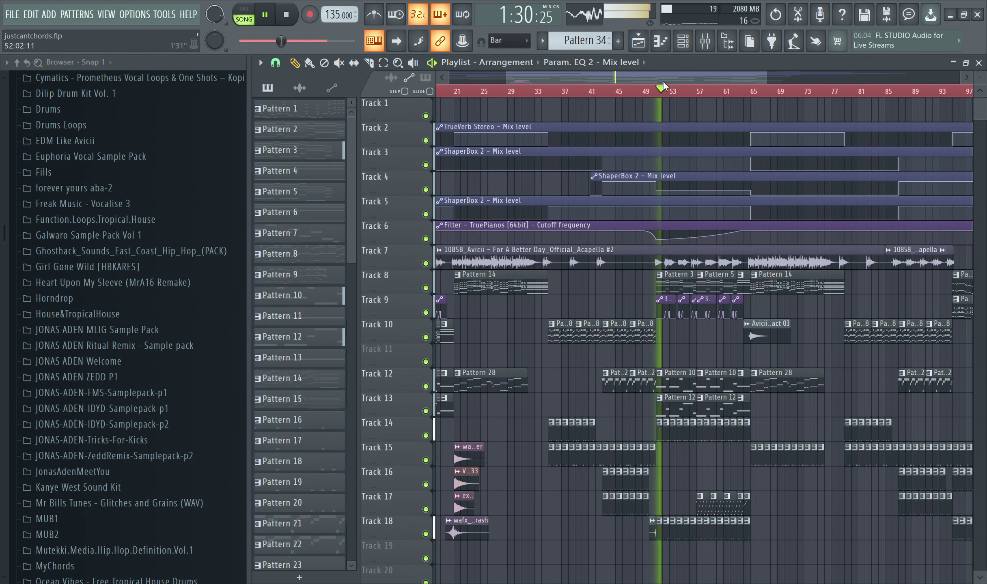
{"action": "left_click_drag", "start_coordinate": [662, 79], "coordinate": [667, 77]}
{"action": "scroll", "coordinate": [708, 94], "scroll_direction": "up", "scroll_amount": 2}
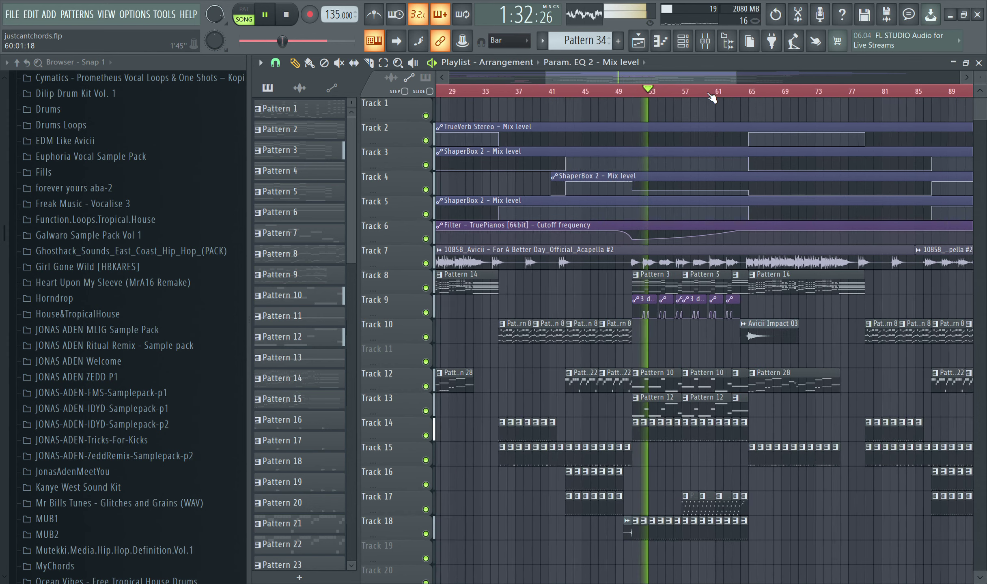
{"action": "scroll", "coordinate": [711, 97], "scroll_direction": "up", "scroll_amount": 2}
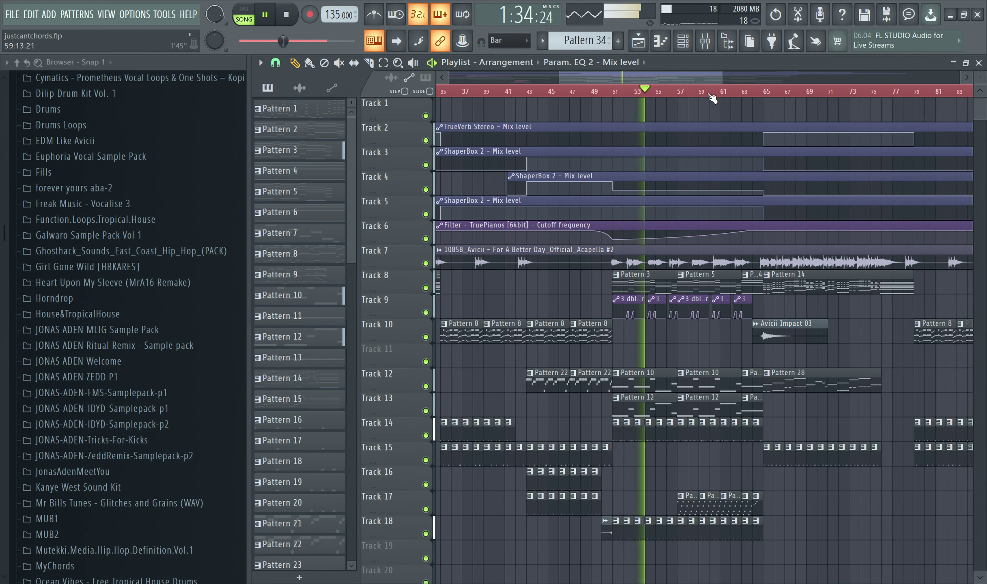
{"action": "scroll", "coordinate": [708, 80], "scroll_direction": "down", "scroll_amount": 3}
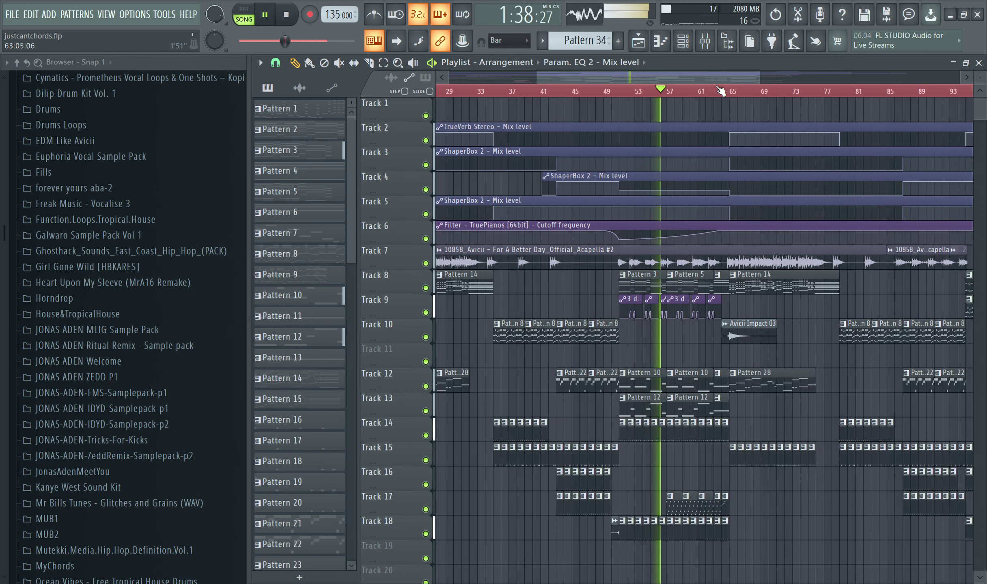
{"action": "scroll", "coordinate": [722, 91], "scroll_direction": "down", "scroll_amount": 6}
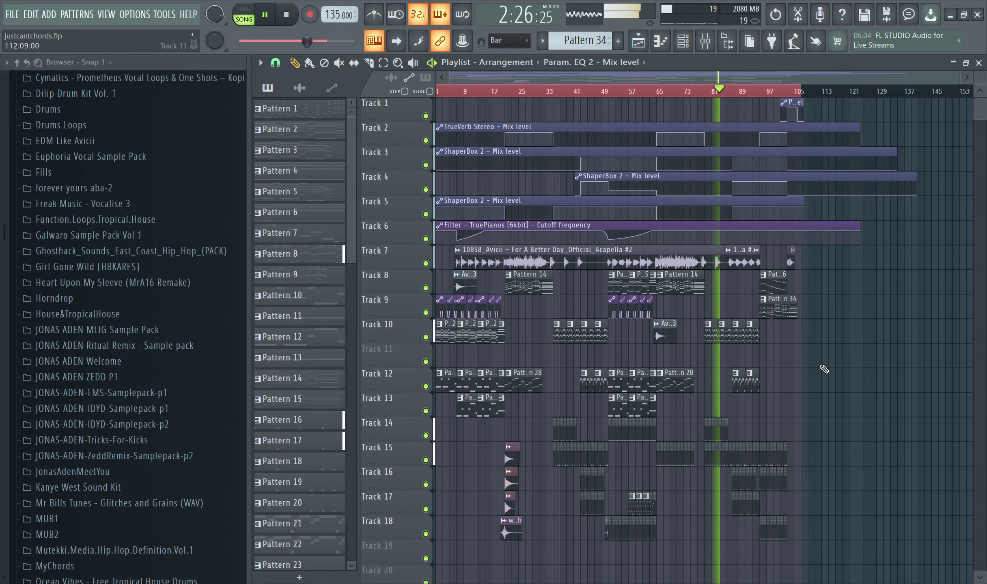
{"action": "scroll", "coordinate": [781, 95], "scroll_direction": "up", "scroll_amount": 5}
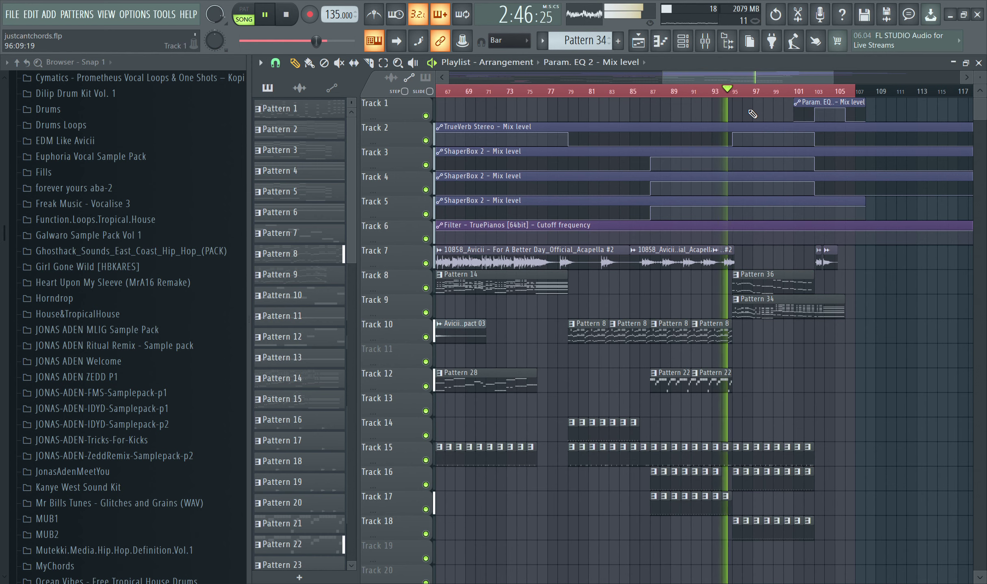
{"action": "left_click_drag", "start_coordinate": [739, 77], "coordinate": [756, 80]}
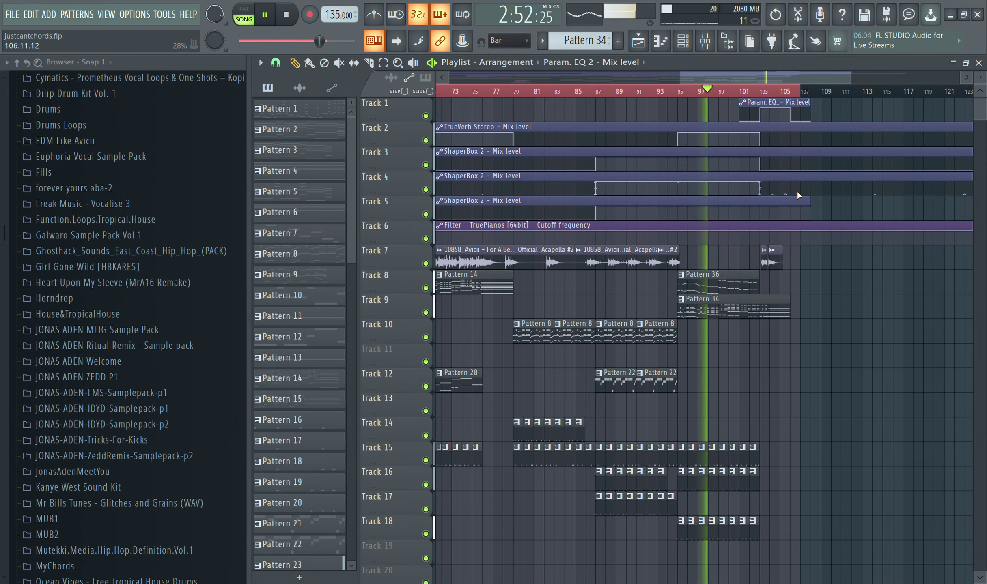
{"action": "scroll", "coordinate": [755, 93], "scroll_direction": "down", "scroll_amount": 1}
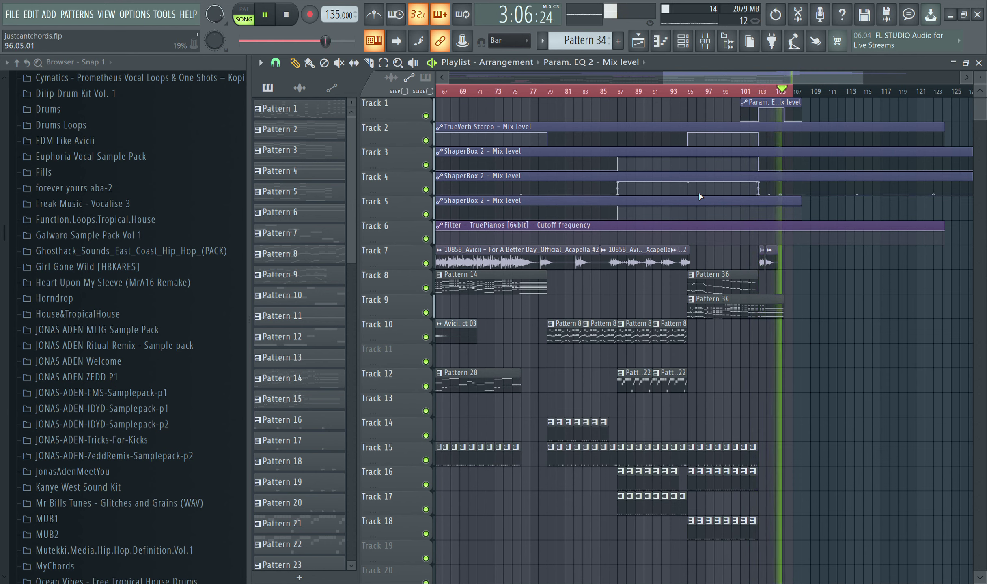
{"action": "key", "text": "space"}
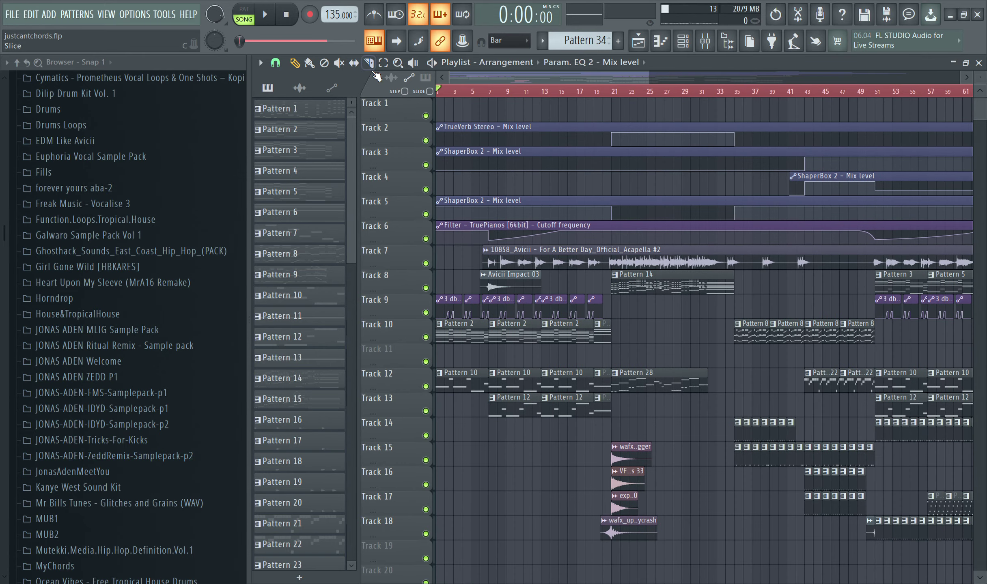
Open Pattern 2's TruePianos x64 notes in the piano roll and play only that pattern
{"action": "double_click", "coordinate": [462, 347]}
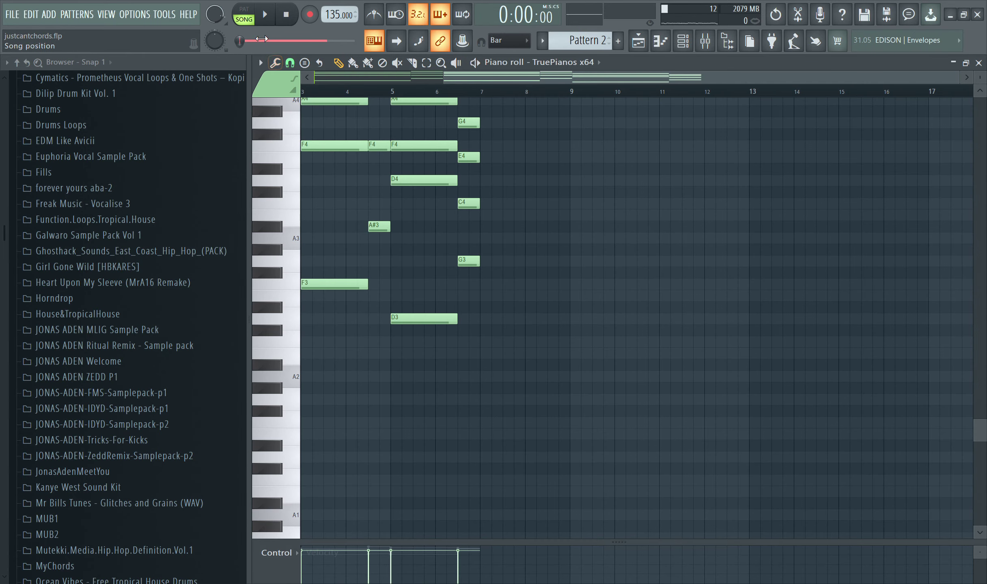
{"action": "left_click", "coordinate": [263, 15]}
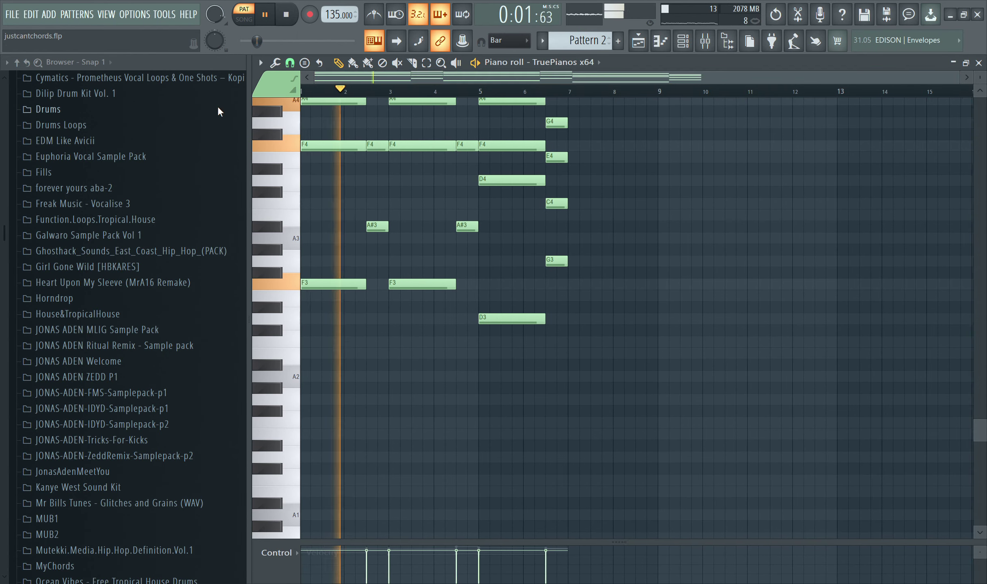
{"action": "scroll", "coordinate": [606, 220], "scroll_direction": "up", "scroll_amount": 4}
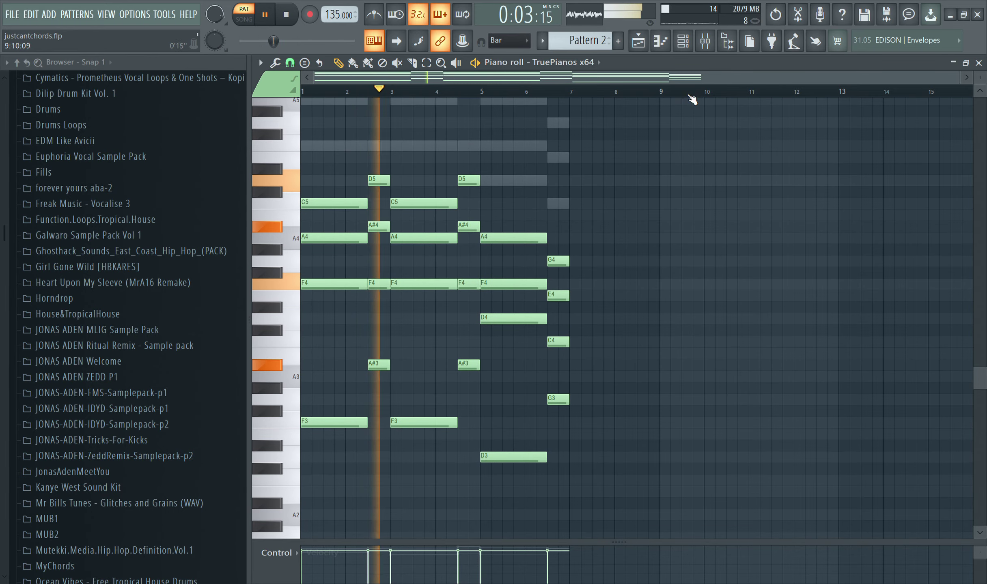
Inspect the instrument settings of the TruePianos x64 and TruePianos x64 #7 channels while the pattern plays
{"action": "left_click", "coordinate": [682, 40]}
{"action": "left_click", "coordinate": [412, 228]}
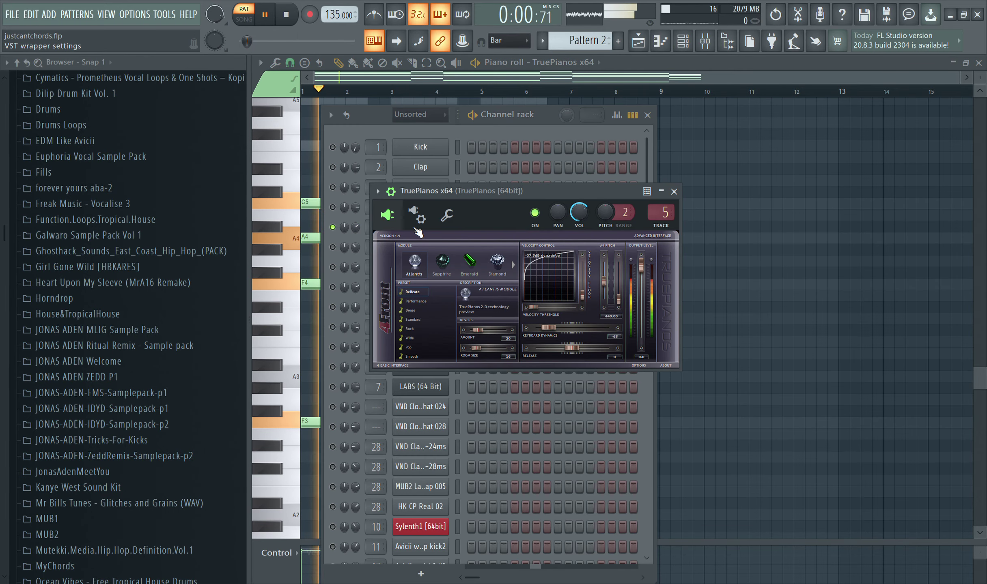
{"action": "left_click", "coordinate": [674, 191]}
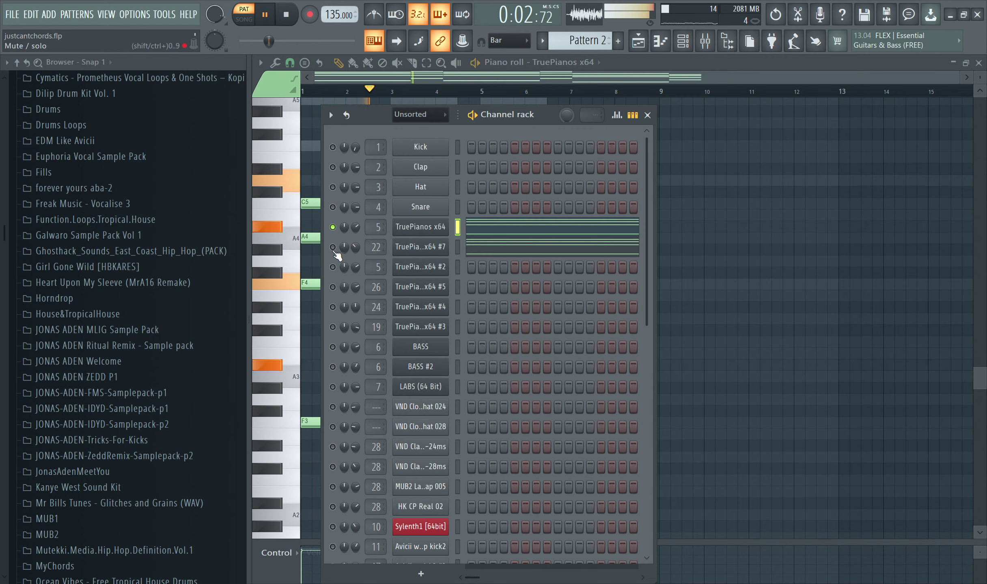
{"action": "left_click", "coordinate": [420, 247]}
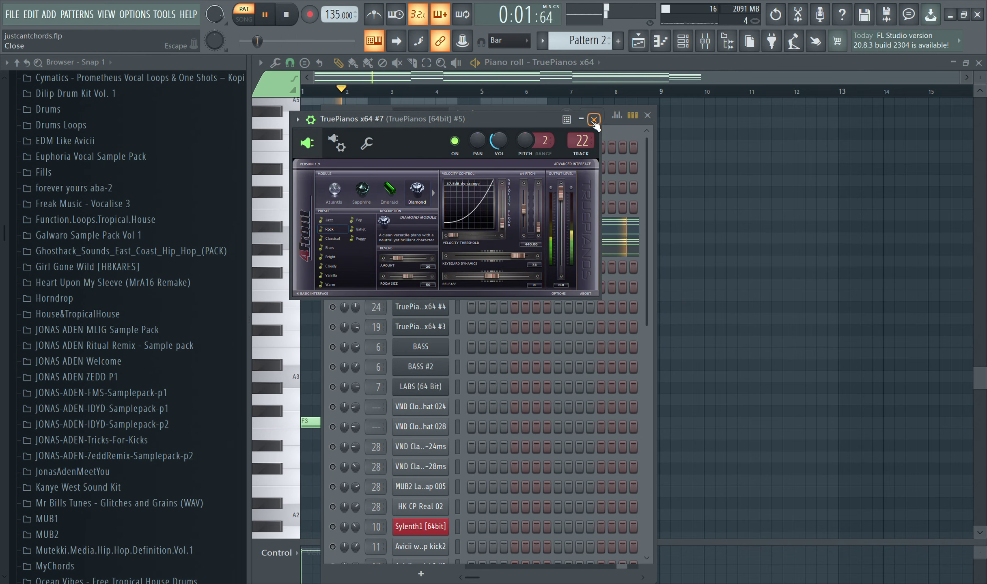
{"action": "left_click", "coordinate": [594, 119]}
Show the TruePianos x64 #7 notes in the piano roll and collapse the control lane to enlarge the note area
{"action": "left_click", "coordinate": [522, 249]}
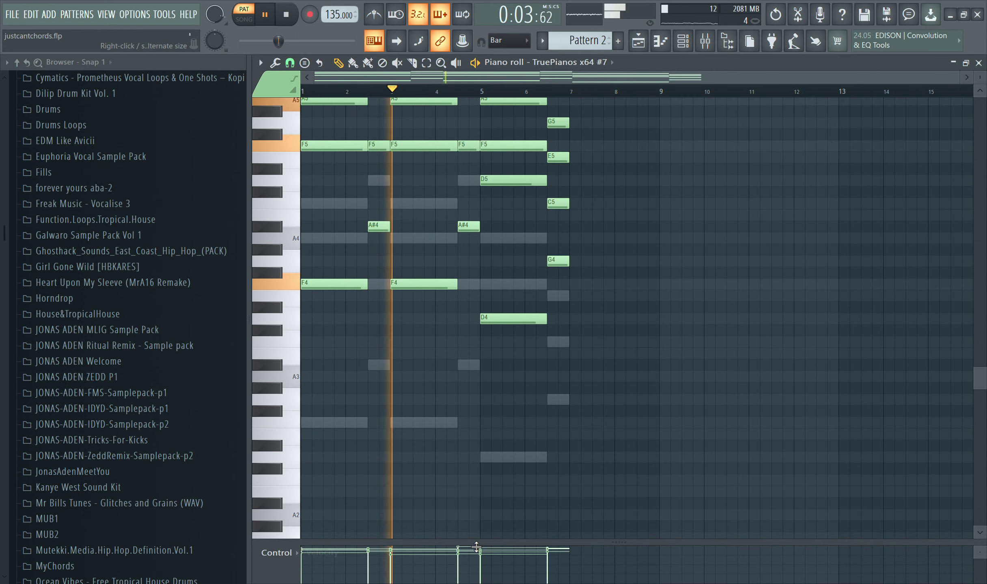
{"action": "left_click_drag", "start_coordinate": [476, 547], "coordinate": [487, 582]}
{"action": "scroll", "coordinate": [539, 385], "scroll_direction": "up", "scroll_amount": 2}
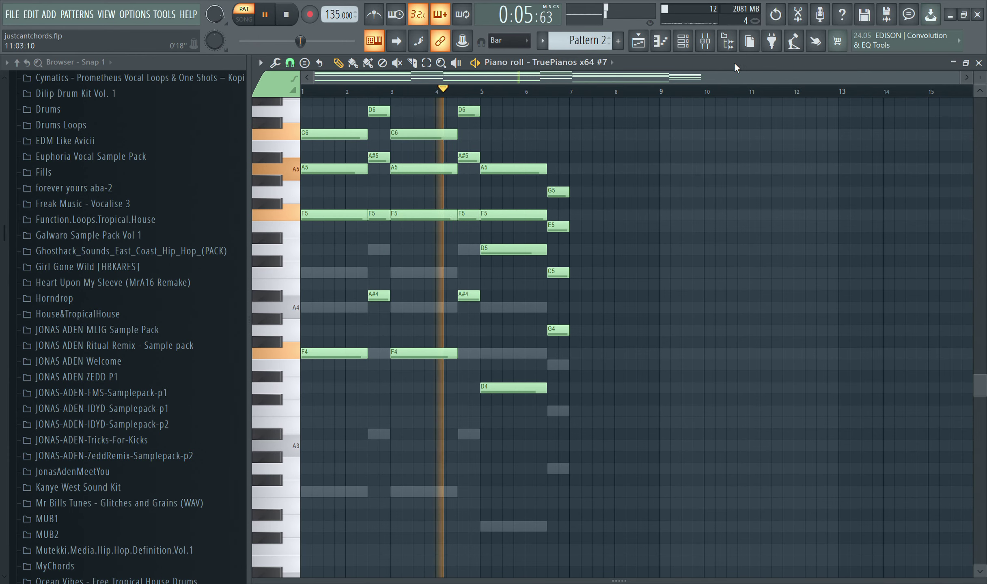
Unsolo the TruePianos x64 #7 channel and select the TruePianos insert on mixer track 5 with the pattern playing
{"action": "key", "text": "F9"}
{"action": "key", "text": "F6"}
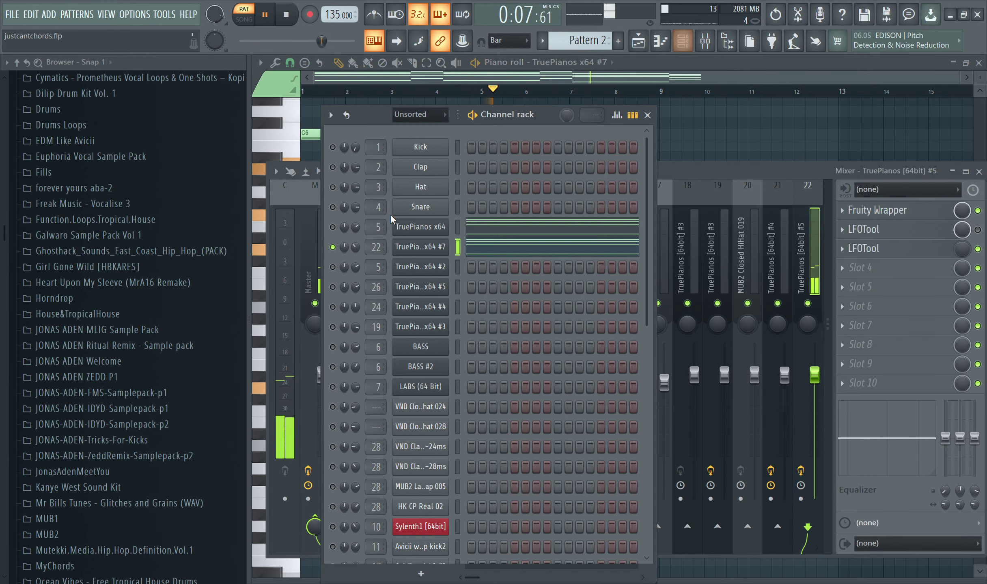
{"action": "right_click", "coordinate": [333, 247]}
{"action": "key", "text": "space"}
{"action": "key", "text": "space"}
{"action": "left_click", "coordinate": [704, 41]}
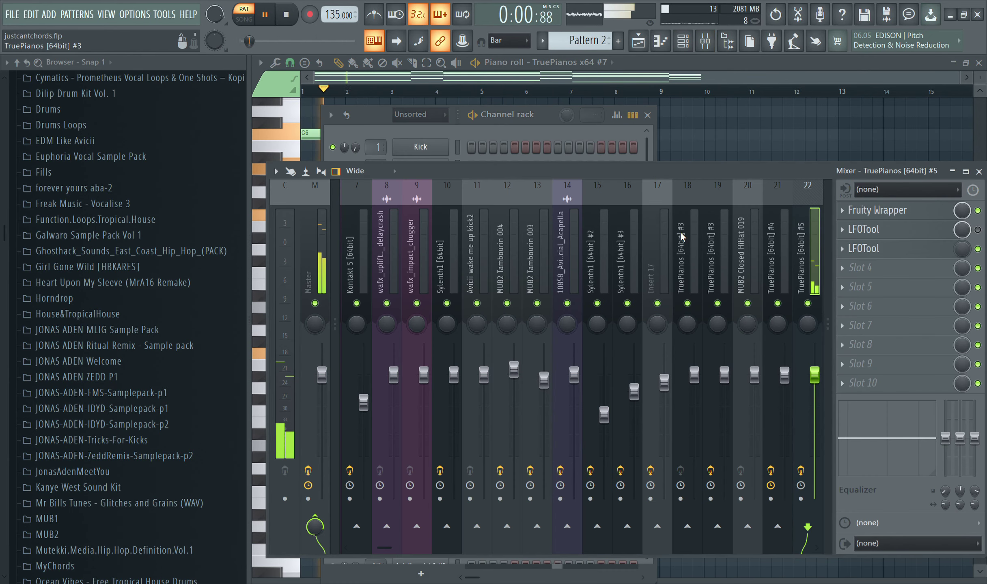
{"action": "scroll", "coordinate": [682, 237], "scroll_direction": "up", "scroll_amount": 6}
{"action": "left_click", "coordinate": [474, 254]}
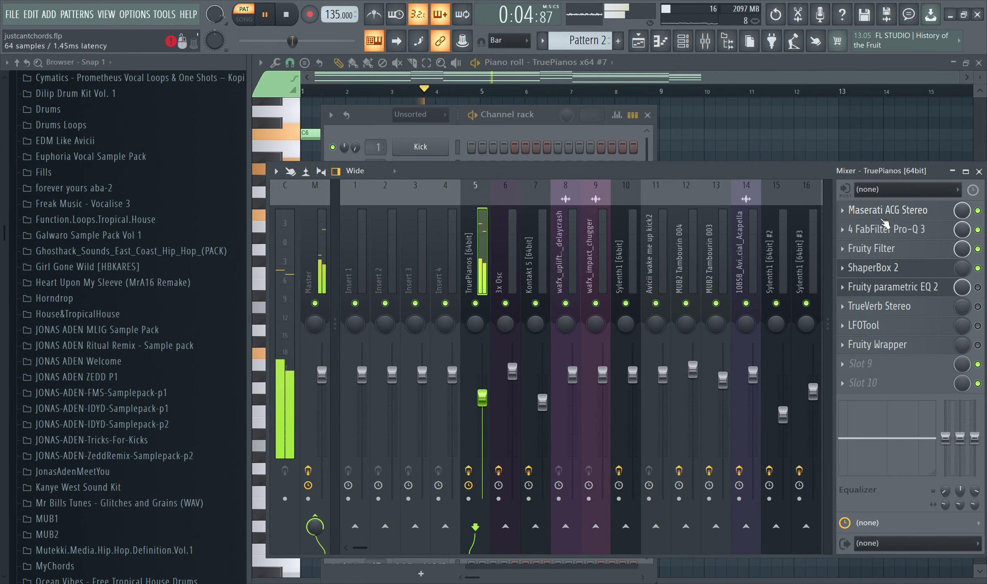
Examine the Fruity Filter and ShaperBox 2 effects on the TruePianos mixer track 5
{"action": "left_click", "coordinate": [881, 250]}
{"action": "left_click", "coordinate": [882, 251]}
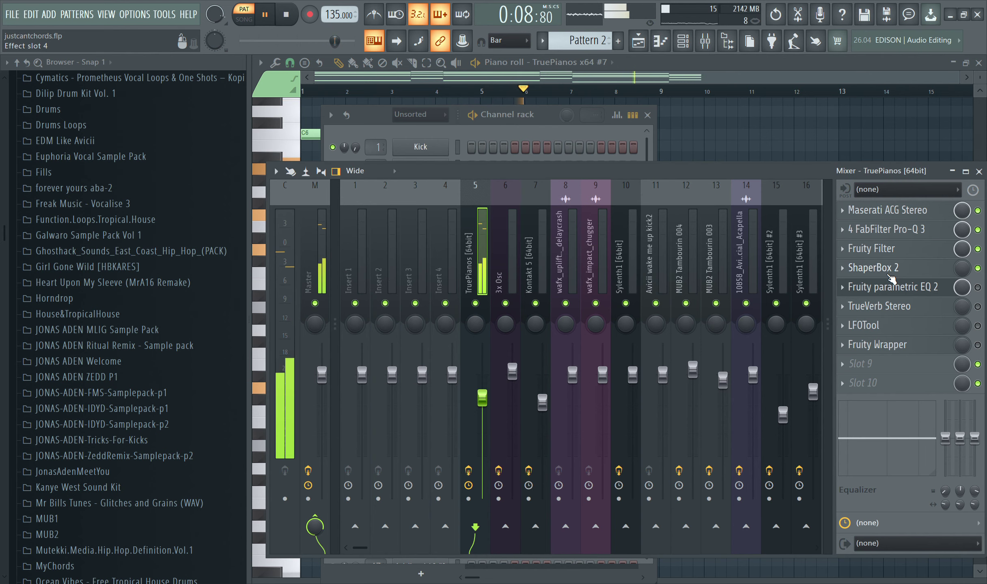
{"action": "left_click", "coordinate": [888, 275]}
{"action": "left_click", "coordinate": [863, 185]}
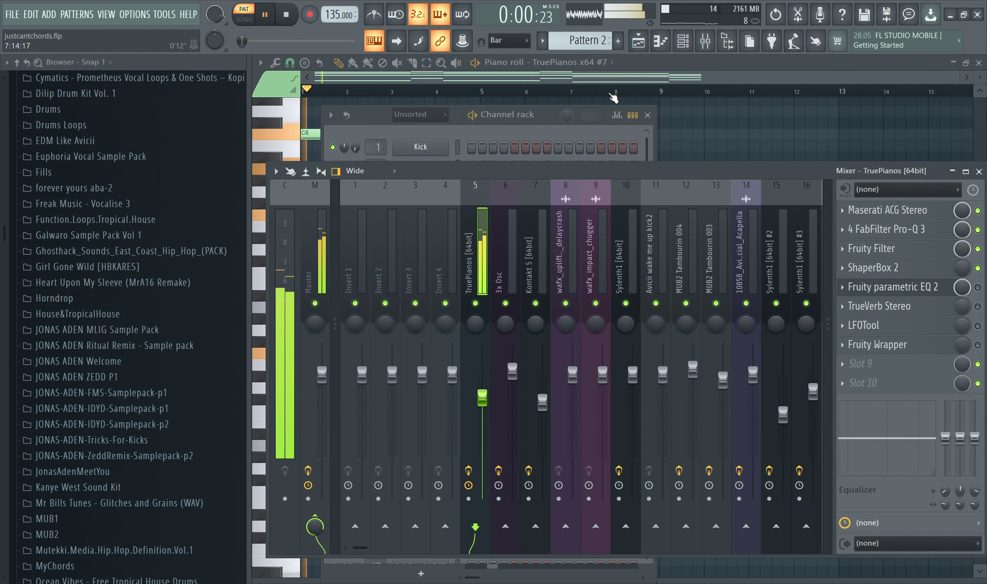
Listen to the TruePianos x64 #7 channel in solo, select its mixer track 22, and return to the channel rack to unsolo it
{"action": "left_click", "coordinate": [550, 120]}
{"action": "right_click", "coordinate": [332, 247]}
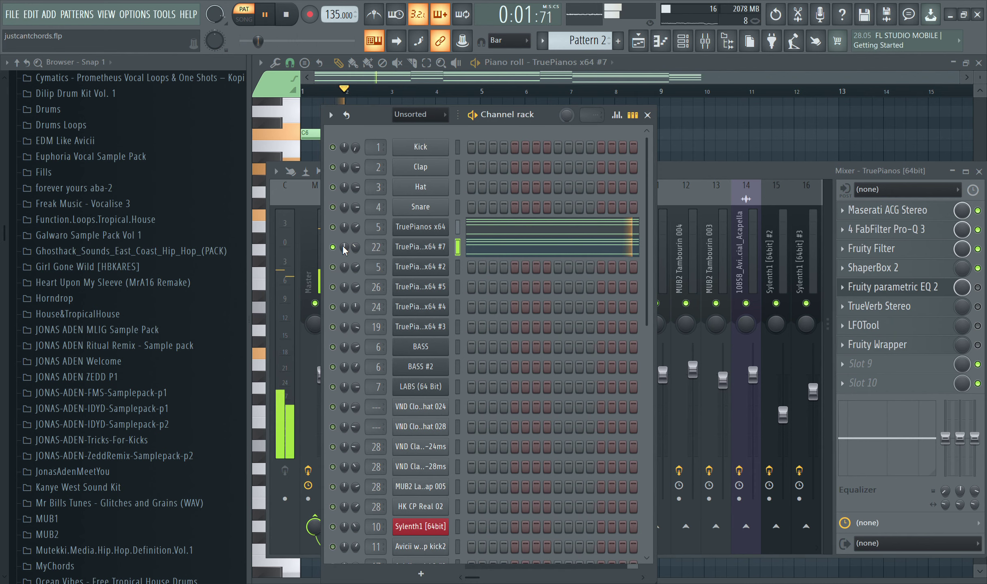
{"action": "left_click", "coordinate": [677, 175]}
{"action": "scroll", "coordinate": [497, 226], "scroll_direction": "down", "scroll_amount": 3}
{"action": "left_click", "coordinate": [548, 226]}
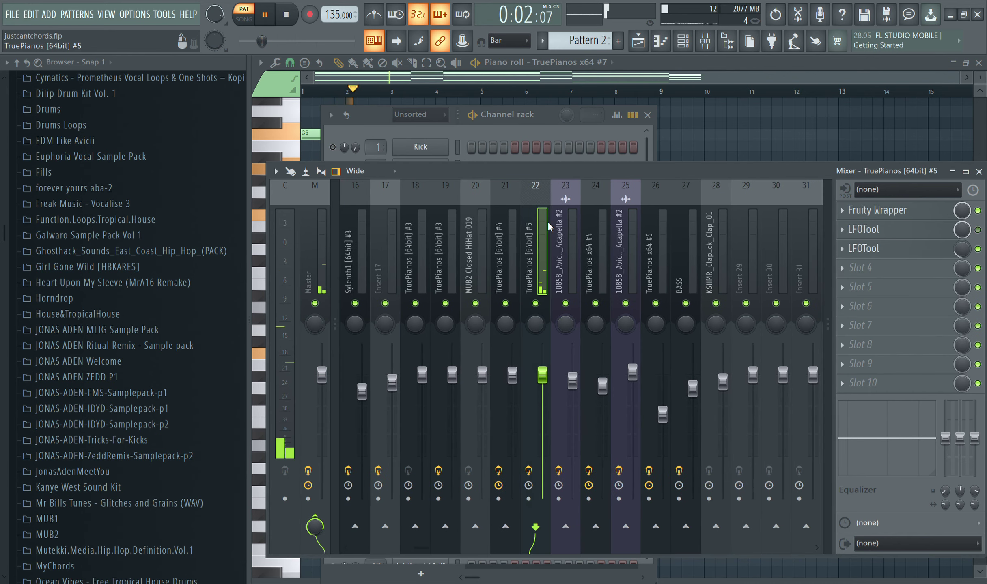
{"action": "left_click", "coordinate": [378, 128]}
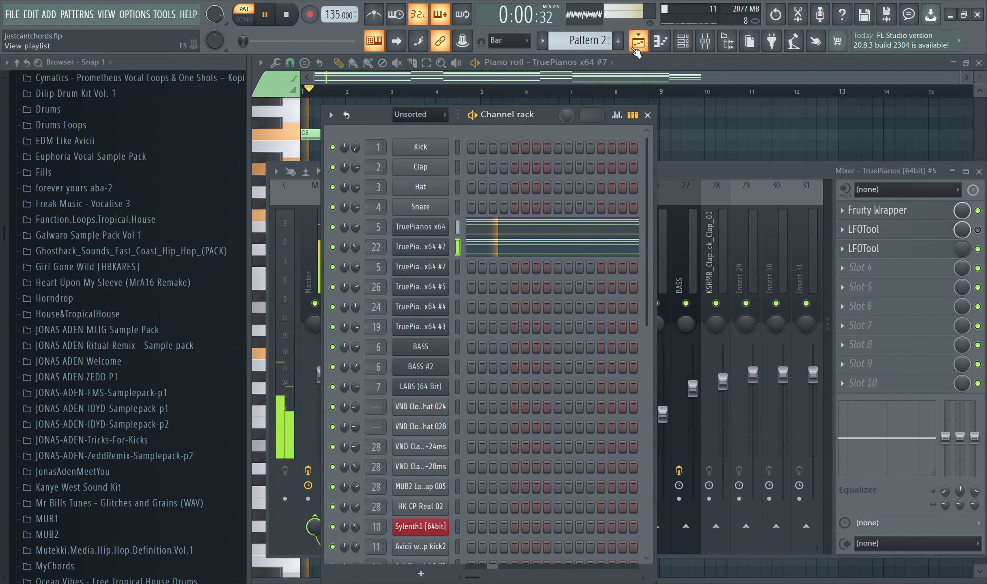
Stop playback and open the Pattern 10 bass clip from playlist track 12 in the piano roll
{"action": "left_click", "coordinate": [637, 42]}
{"action": "key", "text": "space"}
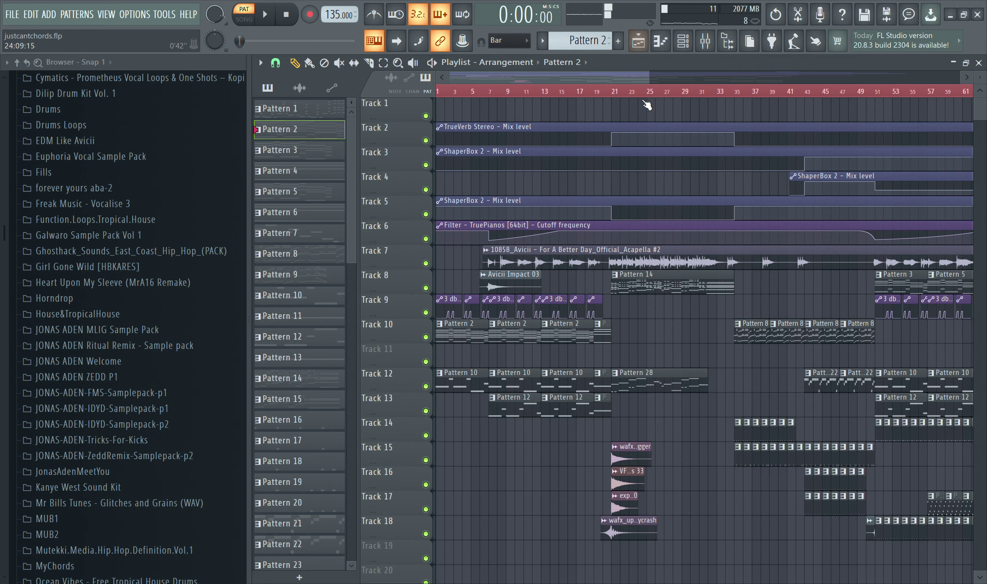
{"action": "double_click", "coordinate": [472, 387]}
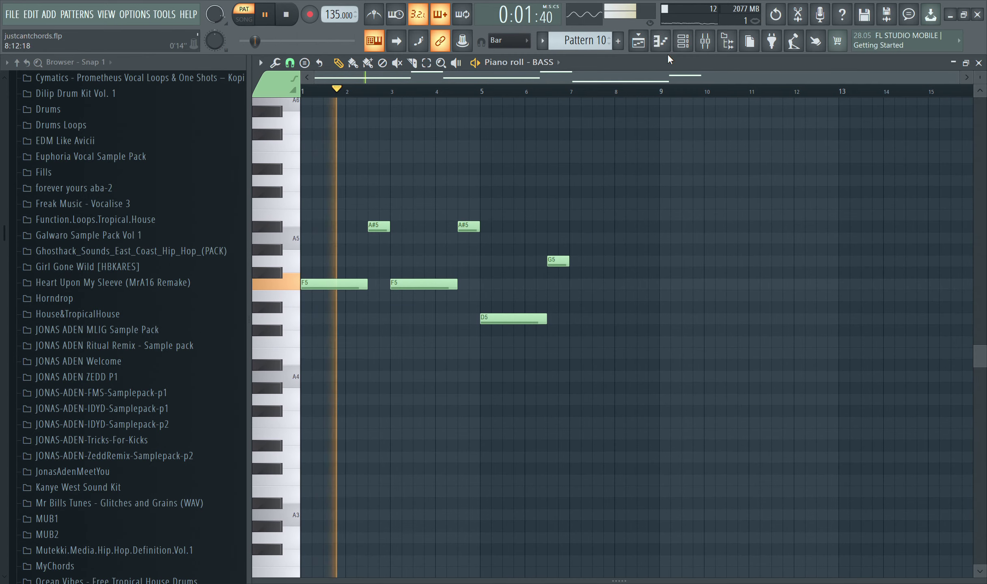
Examine the Fruity Parametric EQ 2, FabFilter Pro-Q 3 and dblue_TapeStop effects on the 3x Osc mixer track 6
{"action": "left_click", "coordinate": [689, 47]}
{"action": "left_click", "coordinate": [705, 41]}
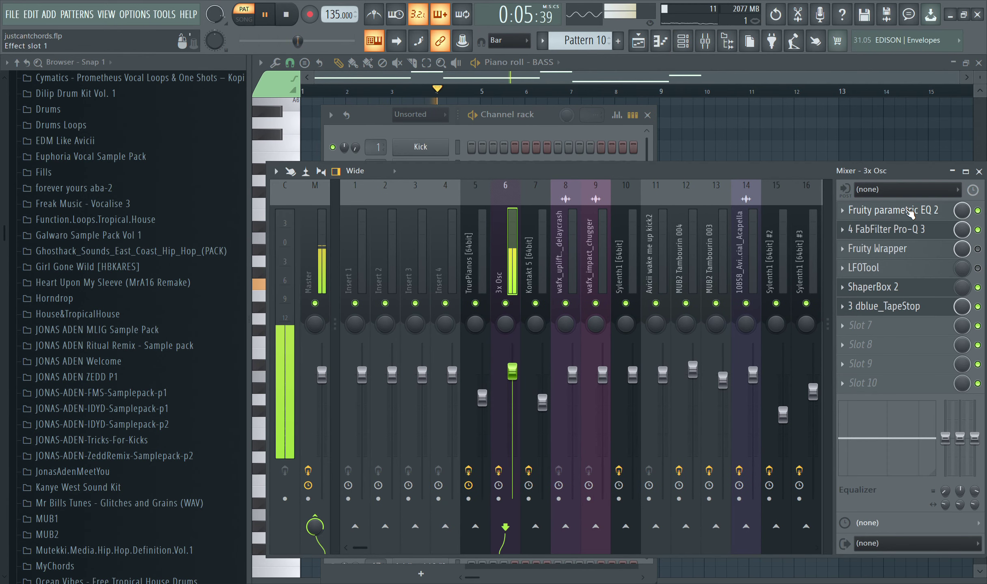
{"action": "left_click", "coordinate": [905, 216]}
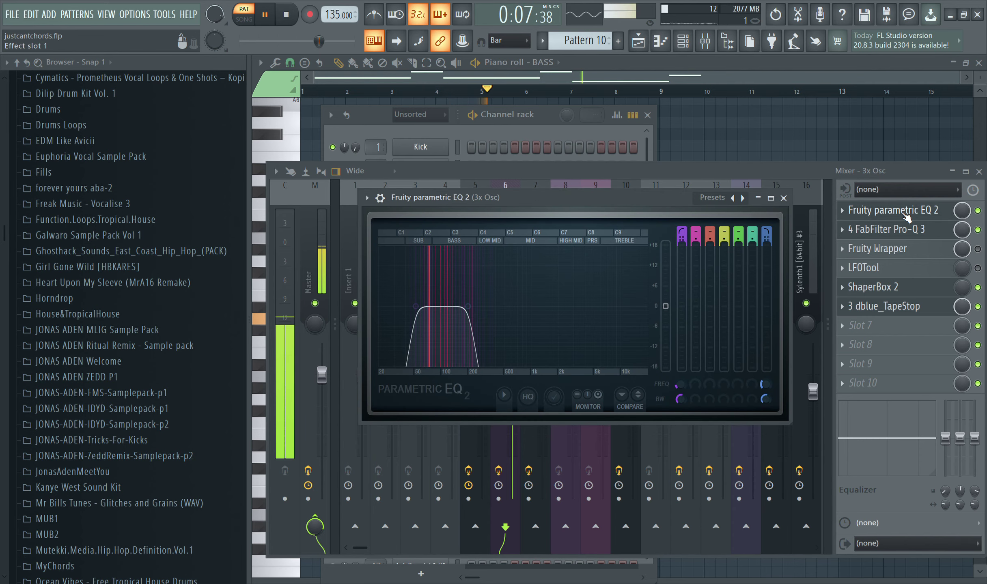
{"action": "left_click", "coordinate": [905, 215]}
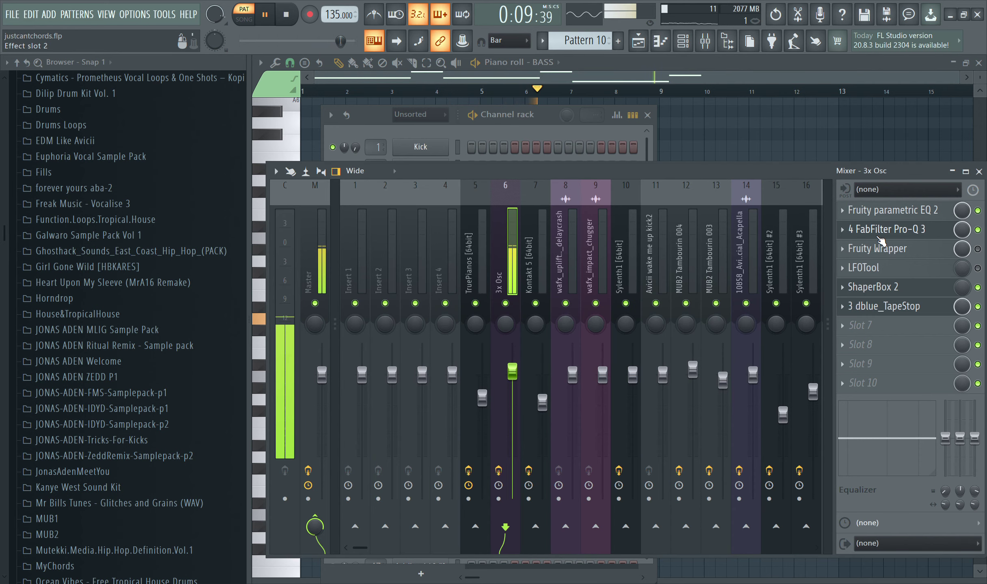
{"action": "left_click", "coordinate": [878, 235]}
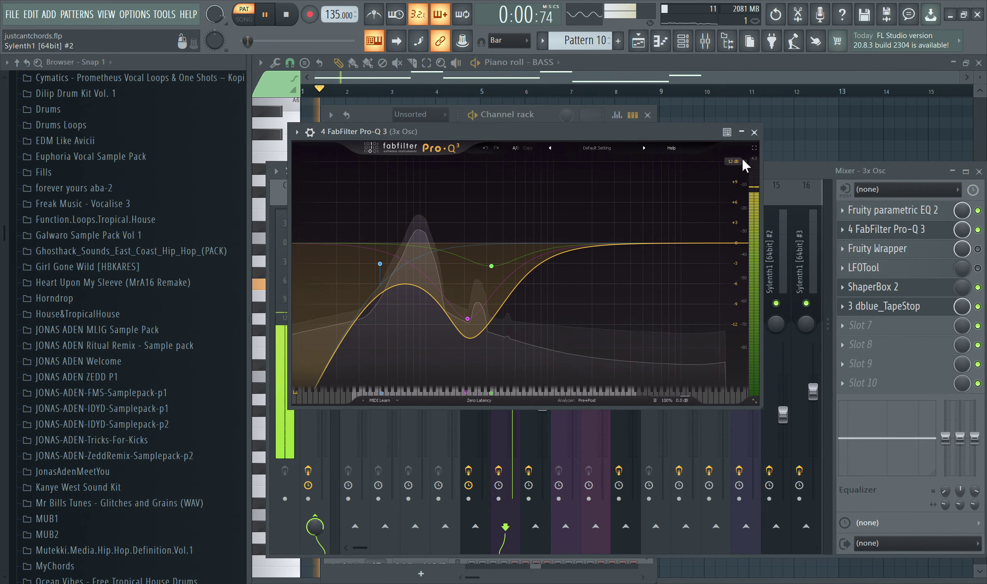
{"action": "left_click", "coordinate": [757, 126]}
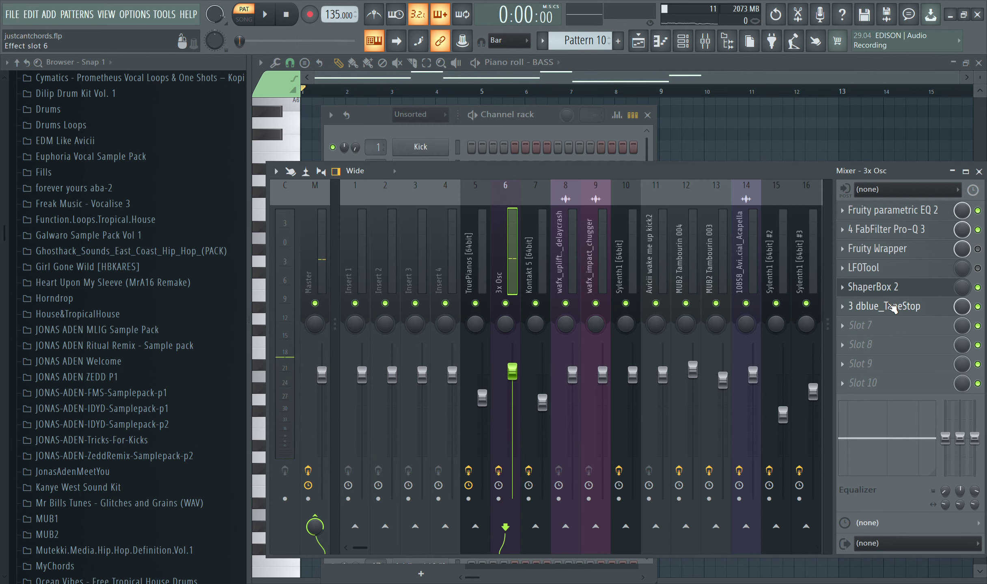
{"action": "left_click", "coordinate": [891, 308]}
Show the start of the playlist and leave only tracks 9 and 12 unmuted
{"action": "left_click", "coordinate": [637, 45]}
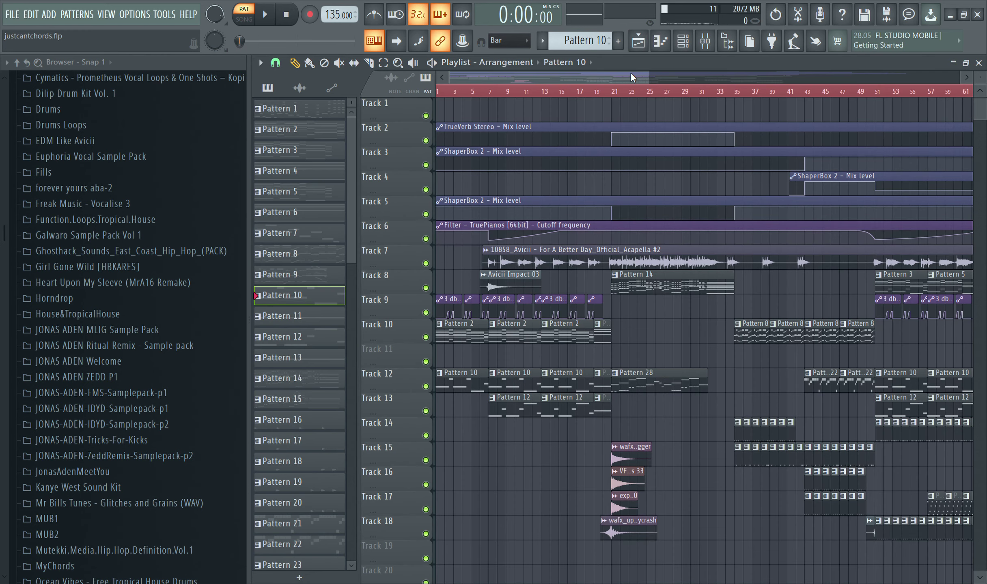
{"action": "left_click_drag", "start_coordinate": [651, 81], "coordinate": [508, 82]}
{"action": "left_click", "coordinate": [425, 338], "text": "ctrl"}
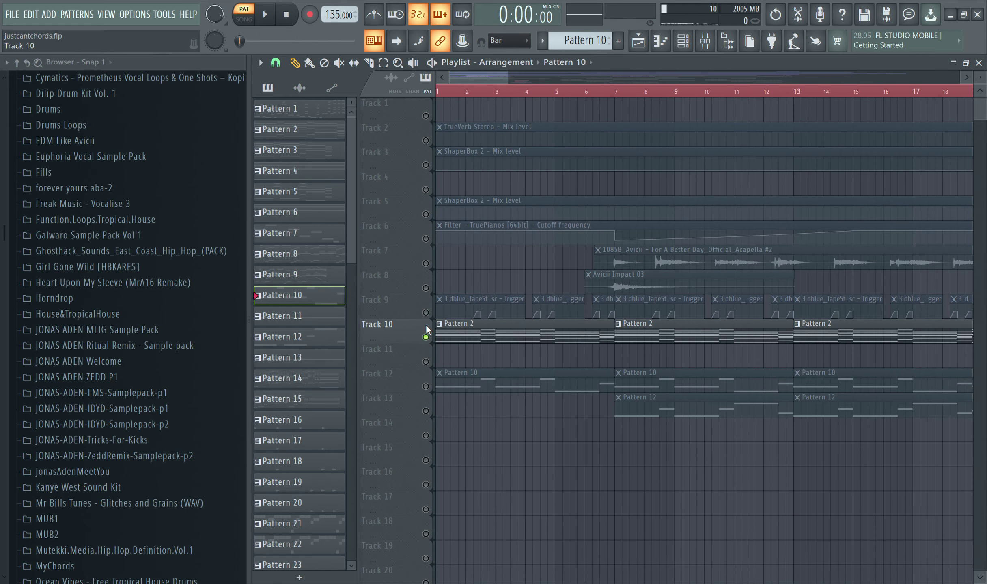
{"action": "left_click", "coordinate": [426, 313]}
{"action": "left_click", "coordinate": [426, 386]}
{"action": "left_click", "coordinate": [426, 337]}
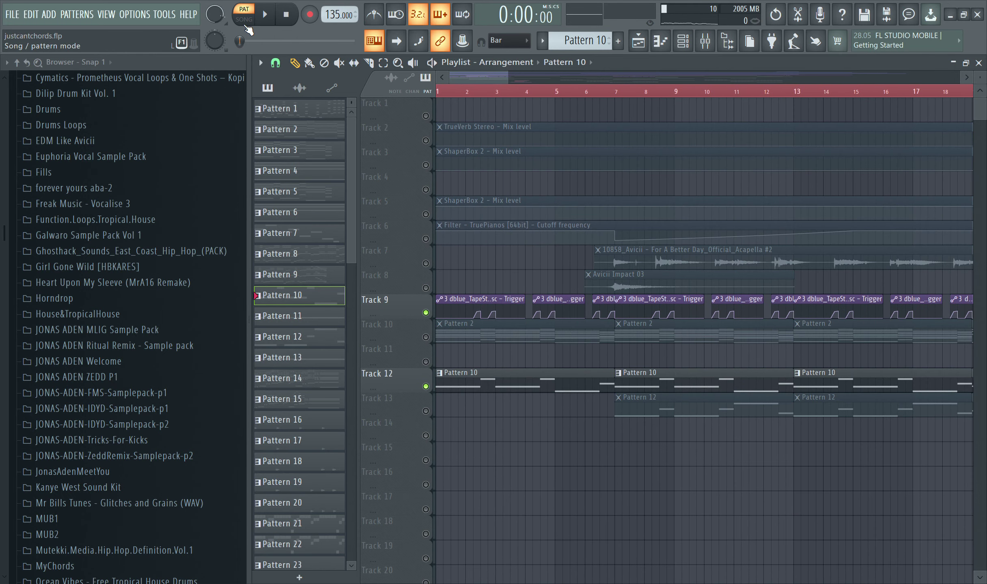
Play the intro in song mode to hear the Pattern 10 bass with its dblue_TapeStop trigger automation
{"action": "left_click_drag", "start_coordinate": [508, 79], "coordinate": [466, 84]}
{"action": "scroll", "coordinate": [553, 193], "scroll_direction": "up", "scroll_amount": 3}
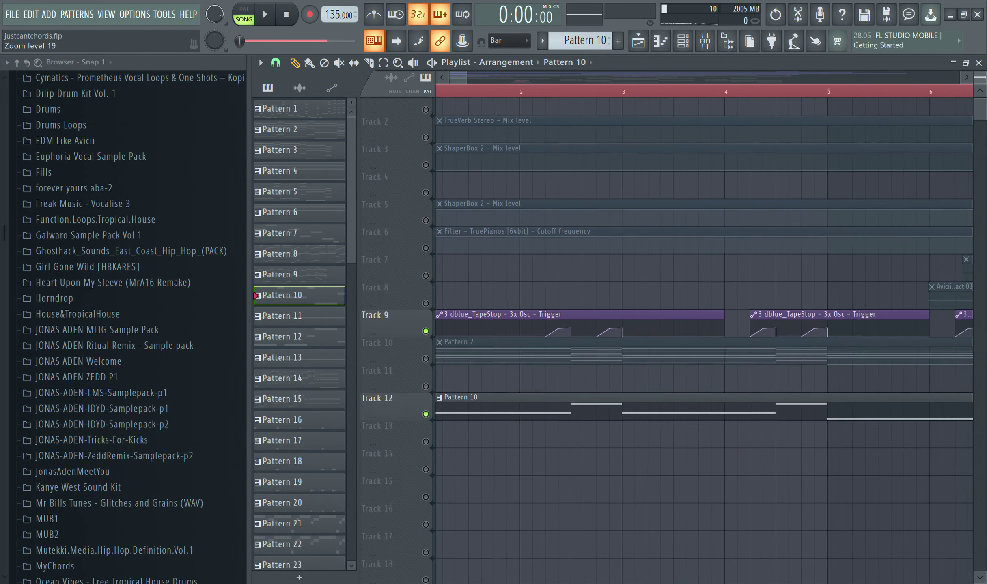
{"action": "scroll", "coordinate": [550, 182], "scroll_direction": "down", "scroll_amount": 2}
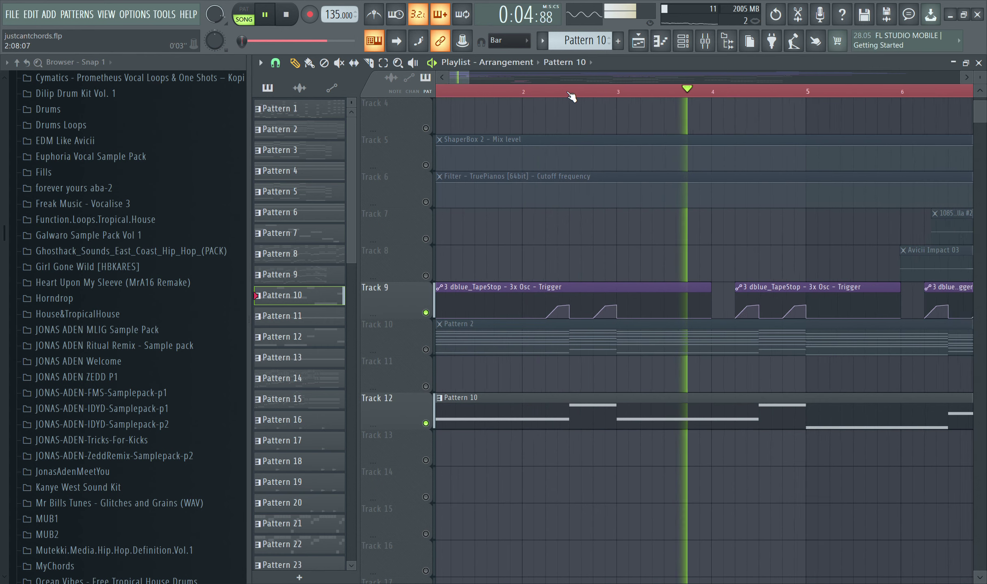
{"action": "scroll", "coordinate": [571, 96], "scroll_direction": "down", "scroll_amount": 2}
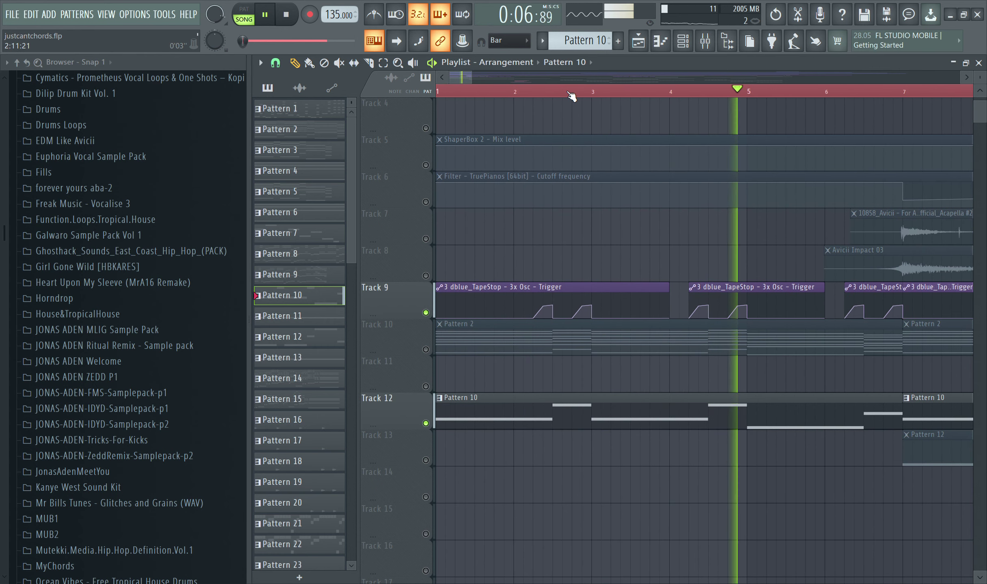
{"action": "key", "text": "space"}
Unmute all playlist tracks and listen to the full intro from bar 1
{"action": "right_click", "coordinate": [426, 313]}
{"action": "key", "text": "space"}
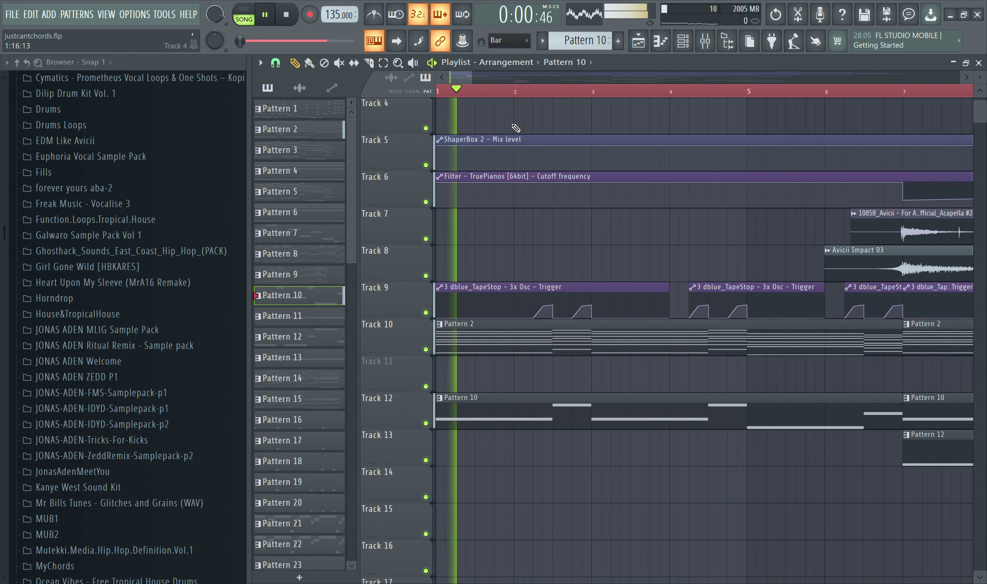
{"action": "scroll", "coordinate": [528, 95], "scroll_direction": "down", "scroll_amount": 1}
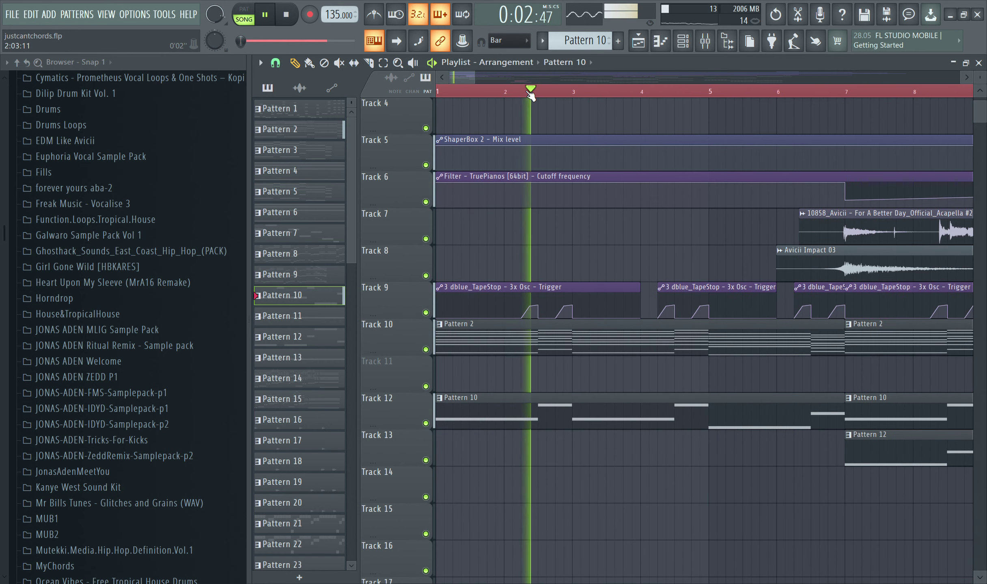
{"action": "scroll", "coordinate": [530, 95], "scroll_direction": "down", "scroll_amount": 1}
{"action": "scroll", "coordinate": [536, 97], "scroll_direction": "down", "scroll_amount": 5}
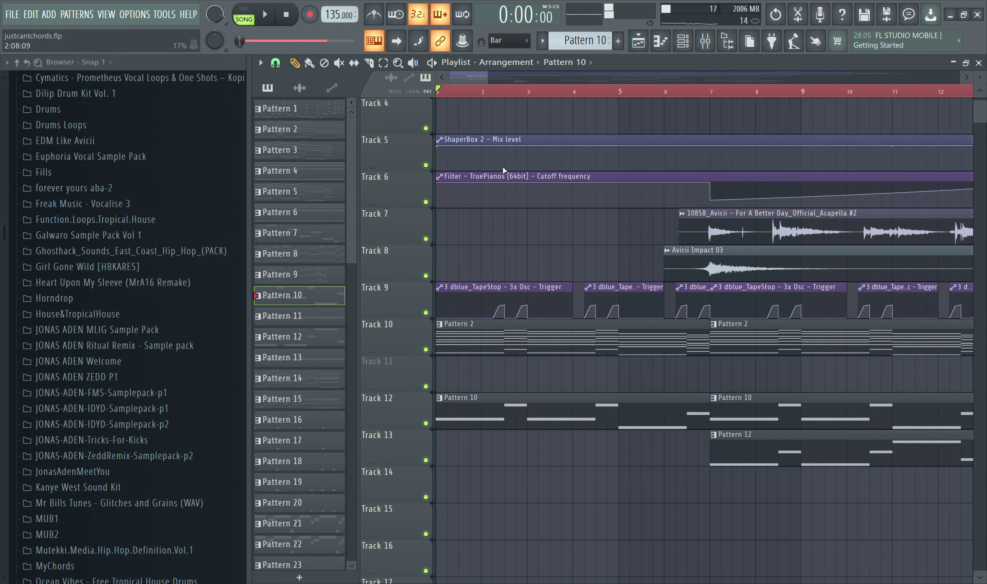
{"action": "key", "text": "space"}
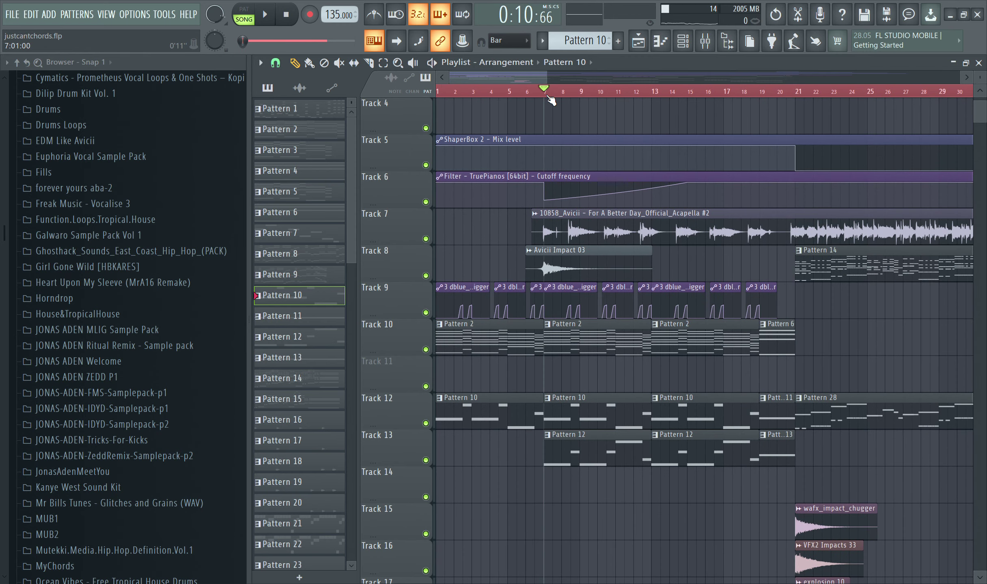
Play Pattern 12 from playlist track 13 in the piano roll and open its LABS (64 Bit) instrument
{"action": "double_click", "coordinate": [594, 459]}
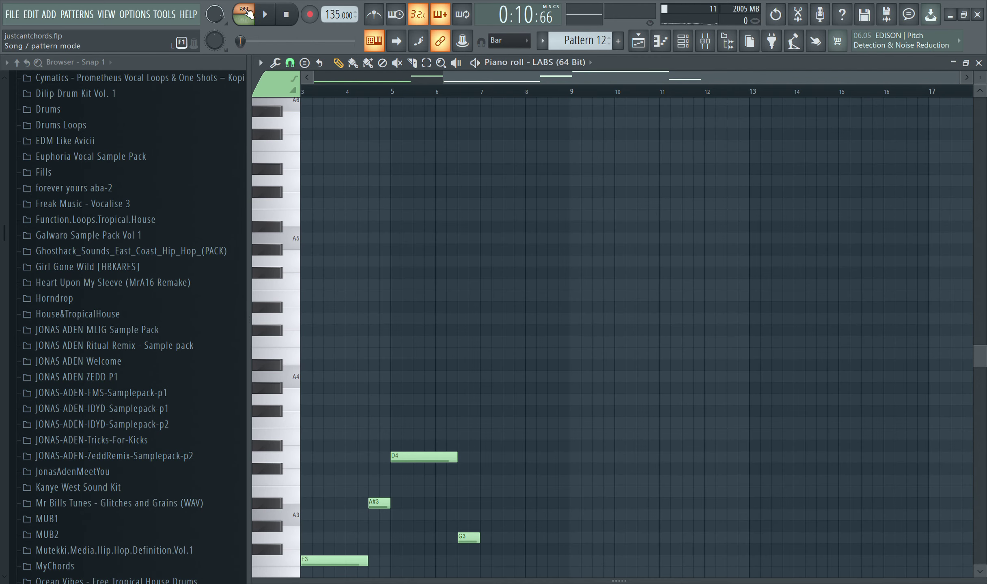
{"action": "left_click_drag", "start_coordinate": [487, 83], "coordinate": [357, 84]}
{"action": "scroll", "coordinate": [527, 227], "scroll_direction": "down", "scroll_amount": 4}
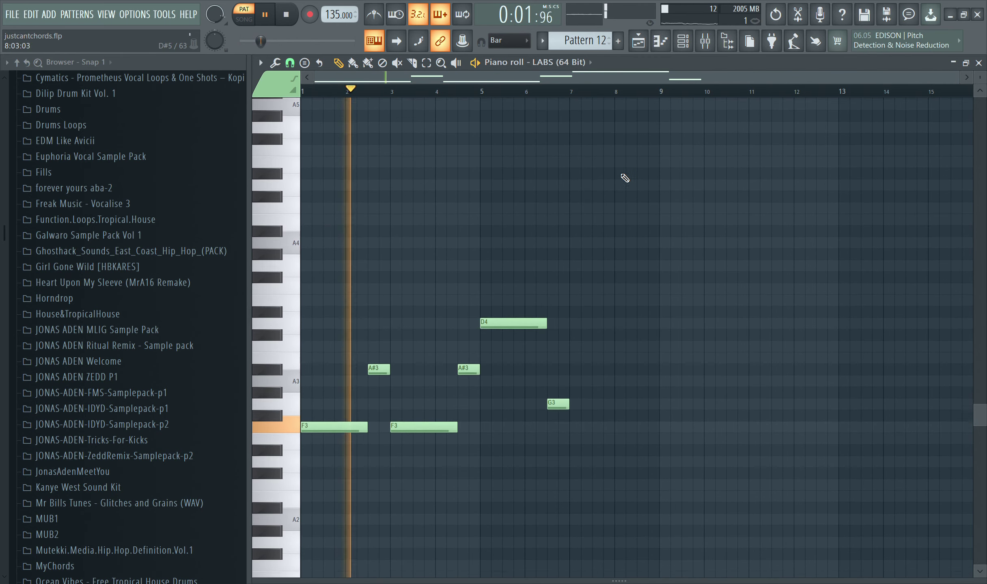
{"action": "left_click", "coordinate": [680, 48]}
{"action": "left_click", "coordinate": [682, 41]}
{"action": "left_click", "coordinate": [435, 386]}
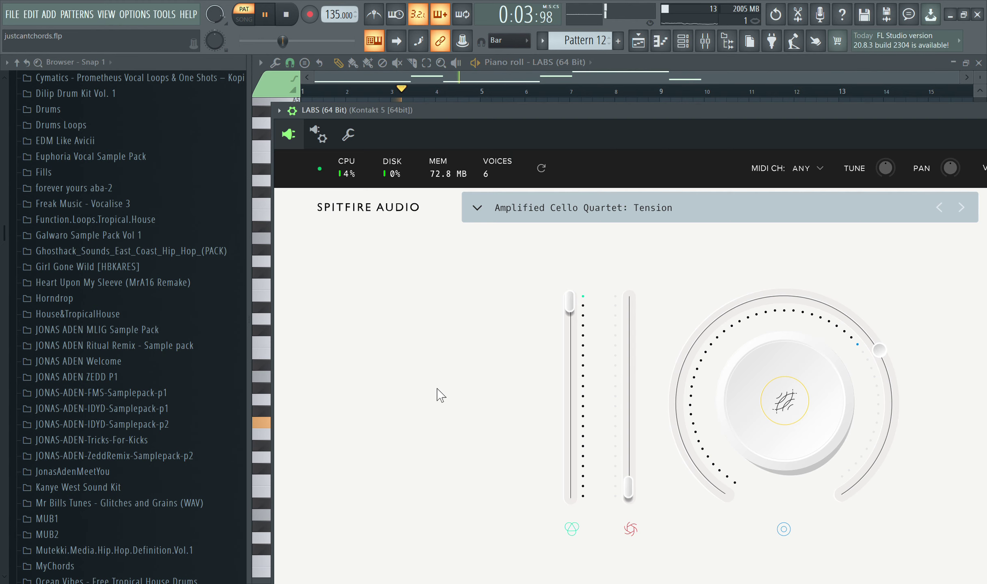
Return to the playlist and listen to the arrangement in song mode from bar 21
{"action": "left_click", "coordinate": [639, 48]}
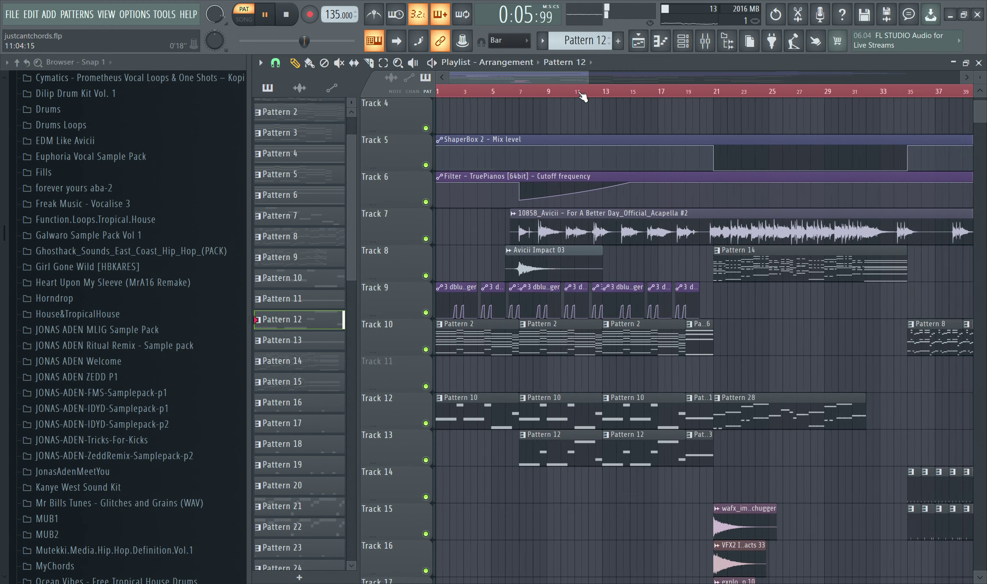
{"action": "key", "text": "space"}
{"action": "left_click_drag", "start_coordinate": [529, 78], "coordinate": [545, 78]}
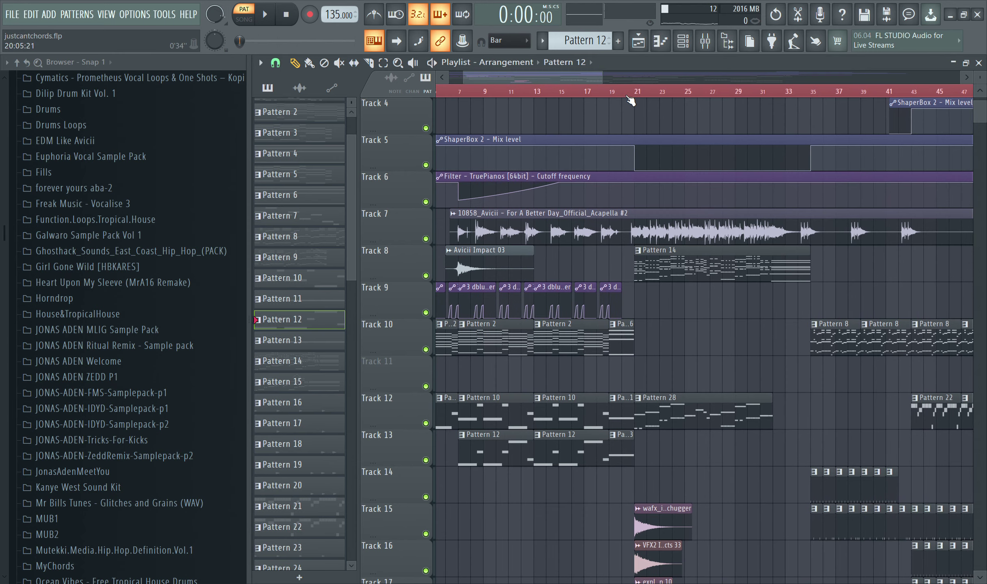
{"action": "scroll", "coordinate": [663, 264], "scroll_direction": "up", "scroll_amount": 2, "text": "ctrl"}
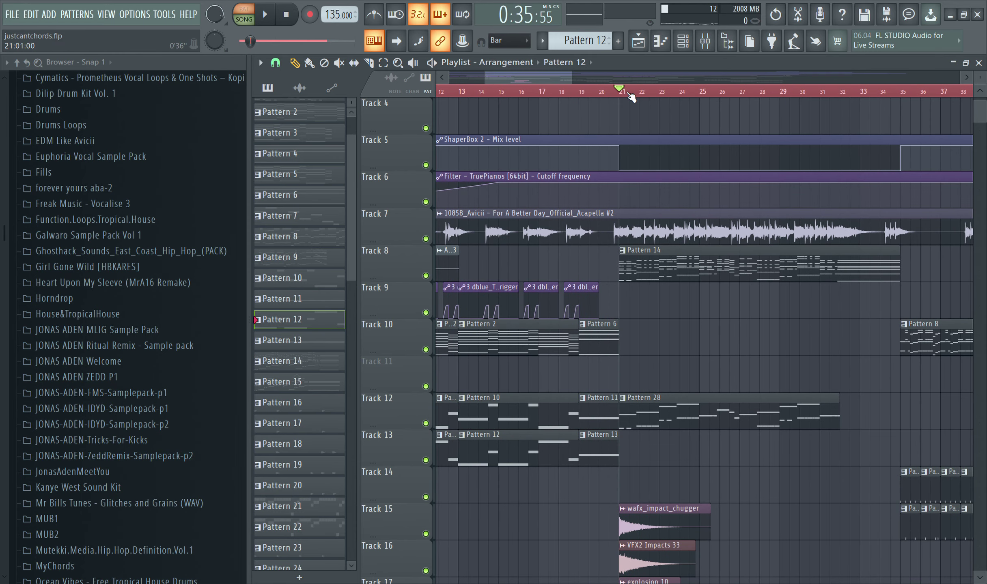
{"action": "key", "text": "space"}
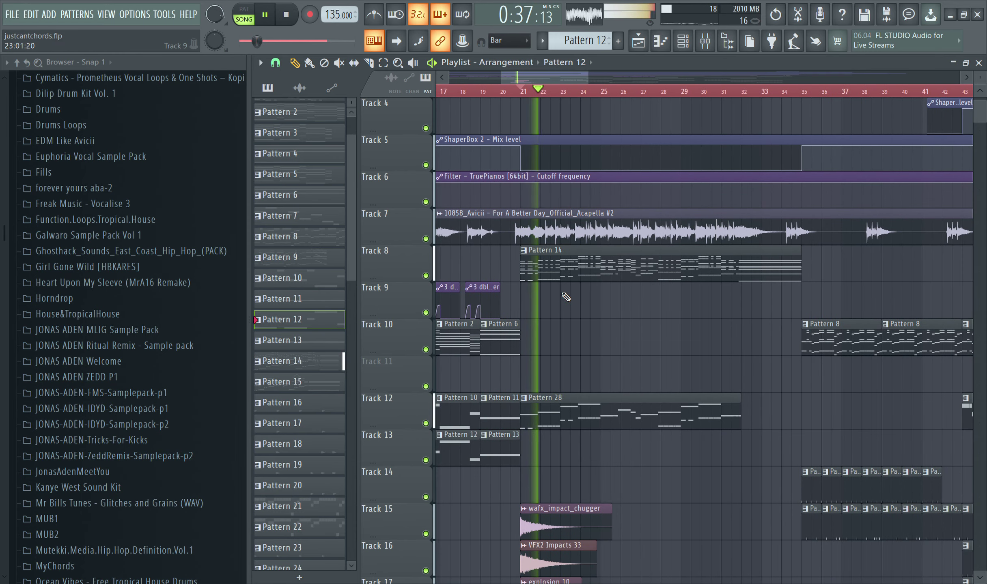
{"action": "key", "text": "space"}
Play Pattern 14 from playlist track 8, solo the TruePianos x64 #2 channel and show its notes
{"action": "double_click", "coordinate": [557, 268]}
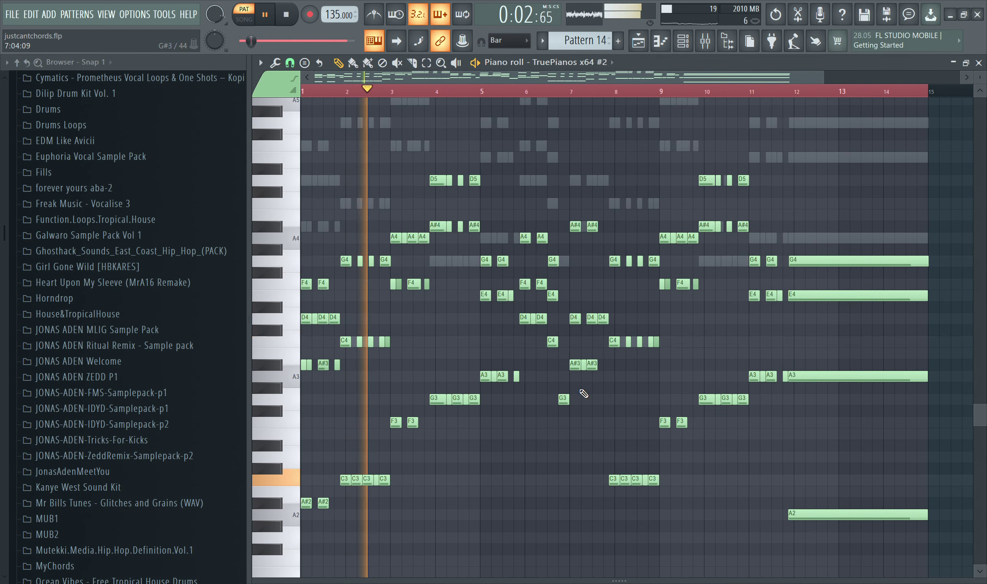
{"action": "key", "text": "F6"}
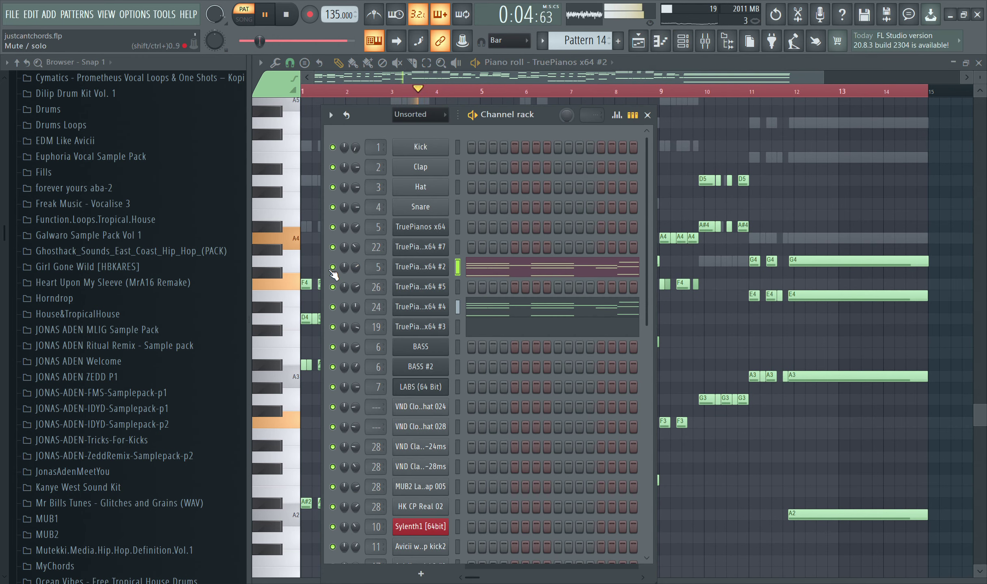
{"action": "left_click", "coordinate": [478, 271]}
{"action": "left_click", "coordinate": [489, 271]}
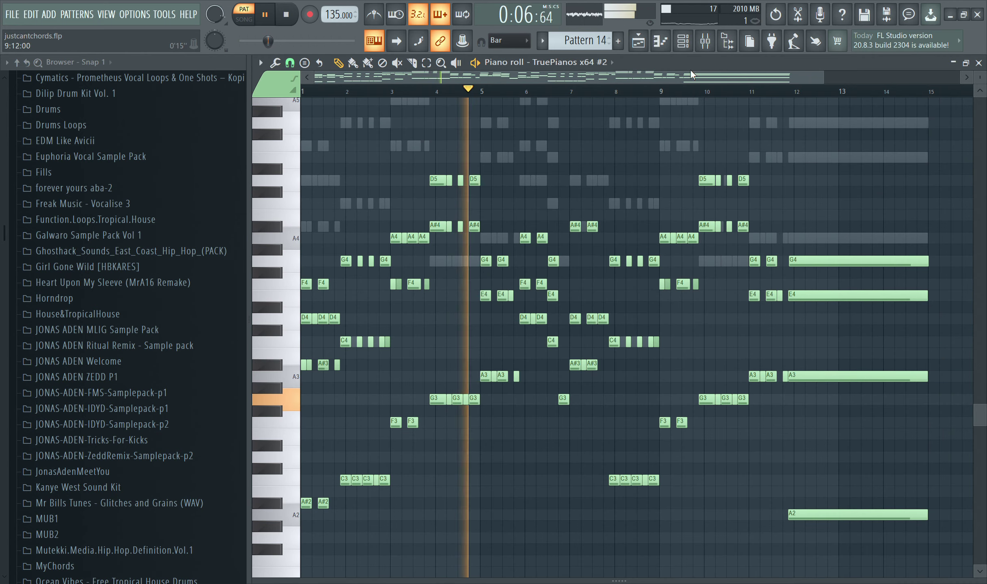
Show the effects of the TruePianos insert on mixer track 5
{"action": "left_click", "coordinate": [686, 40]}
{"action": "left_click", "coordinate": [706, 44]}
{"action": "left_click", "coordinate": [477, 215]}
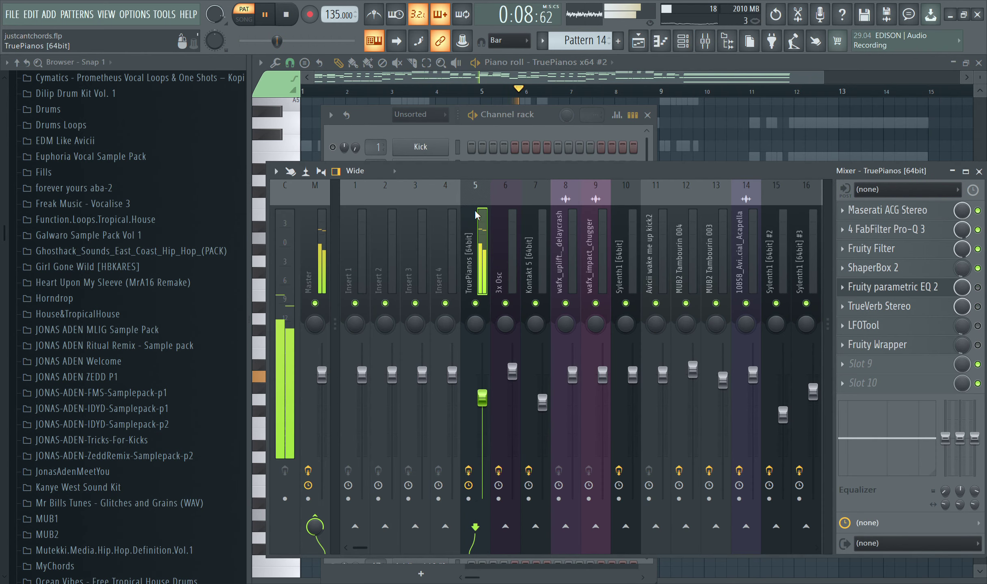
Solo the TruePianos x64 #4 channel and open the WaveShell1-VST 10.0 and FabFilter Pro-Q 3 effects on its mixer track 24
{"action": "left_click", "coordinate": [470, 162]}
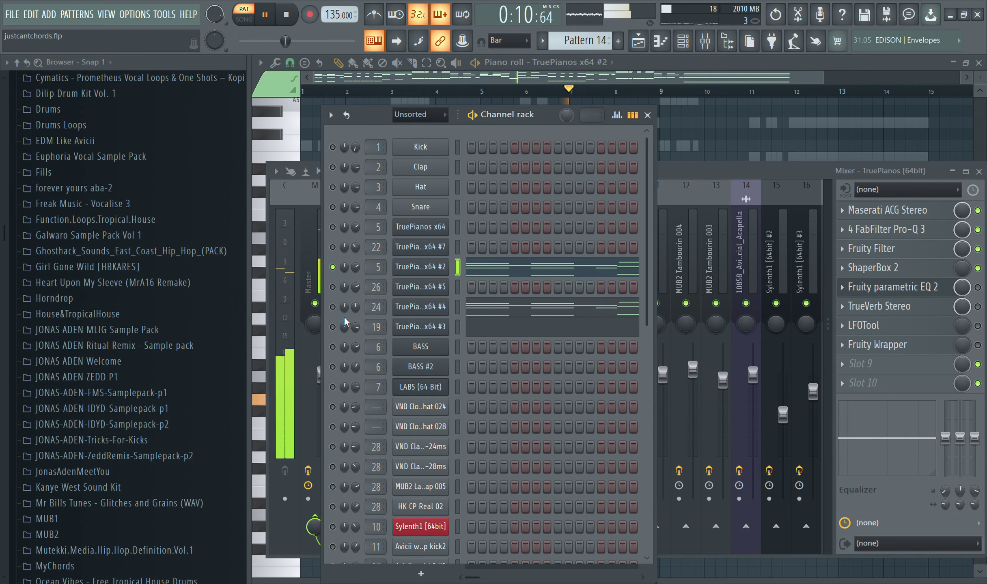
{"action": "right_click", "coordinate": [333, 308]}
{"action": "left_click", "coordinate": [693, 173]}
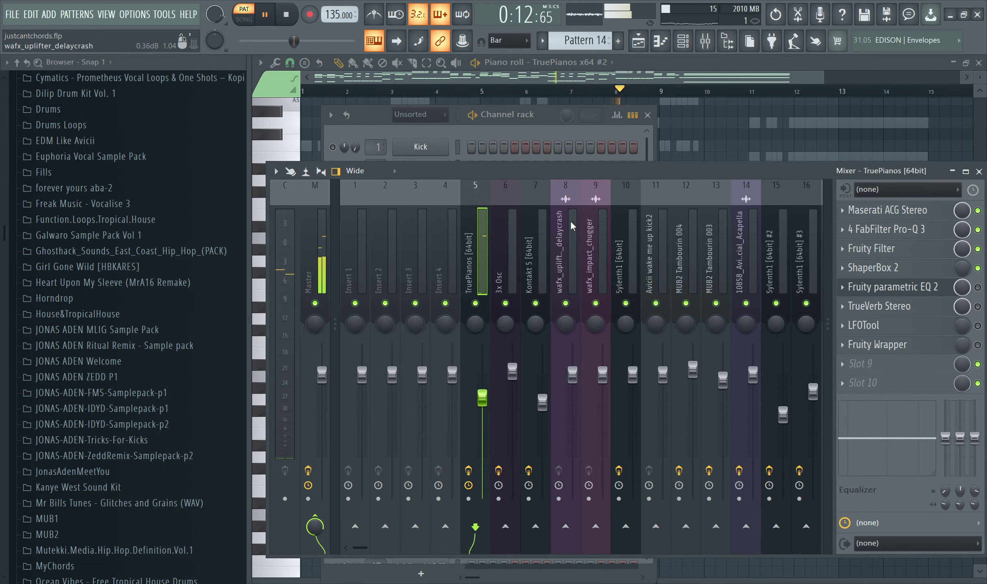
{"action": "scroll", "coordinate": [570, 223], "scroll_direction": "down", "scroll_amount": 5}
{"action": "scroll", "coordinate": [570, 227], "scroll_direction": "down", "scroll_amount": 3}
{"action": "left_click", "coordinate": [512, 226]}
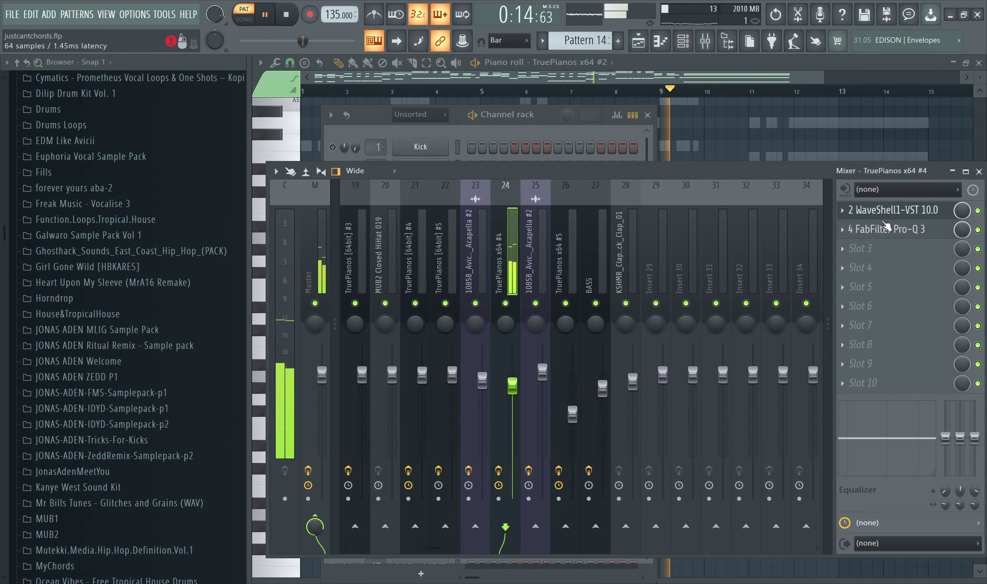
{"action": "left_click", "coordinate": [884, 216]}
{"action": "left_click", "coordinate": [884, 230]}
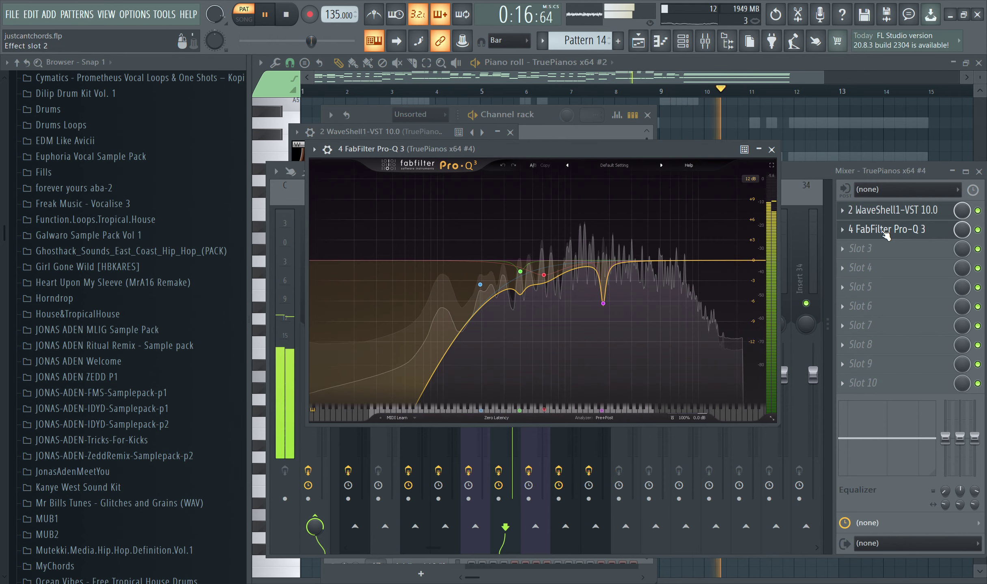
Show the TruePianos x64 #3 notes in the piano roll, play them from about bar 10 and stop playback
{"action": "left_click", "coordinate": [480, 115]}
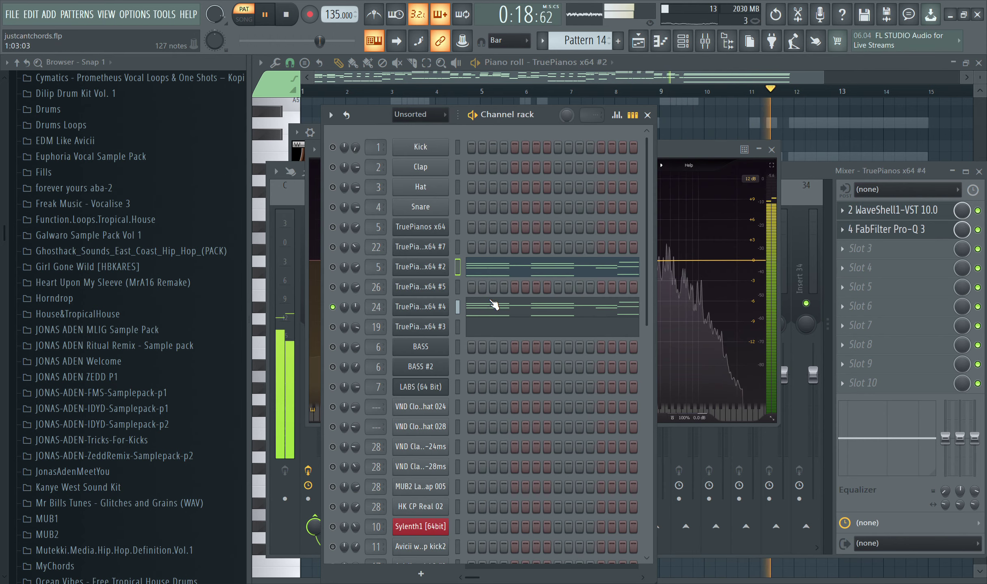
{"action": "left_click", "coordinate": [479, 331]}
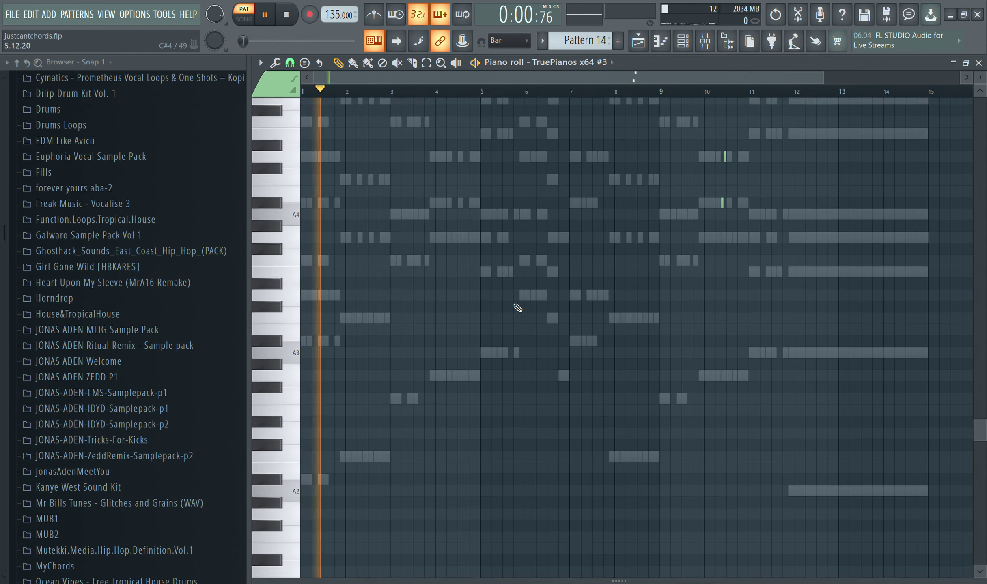
{"action": "left_click", "coordinate": [714, 90]}
{"action": "left_click", "coordinate": [291, 21]}
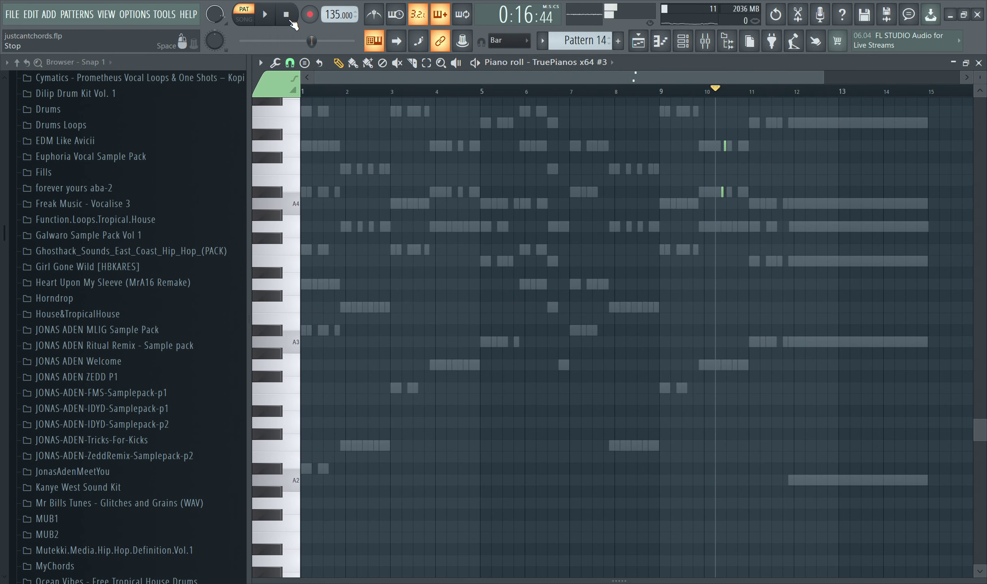
Solo the TruePianos x64 #6 channel of Pattern 14, play it and show its notes in the piano roll
{"action": "left_click", "coordinate": [685, 46]}
{"action": "scroll", "coordinate": [357, 447], "scroll_direction": "down", "scroll_amount": 6}
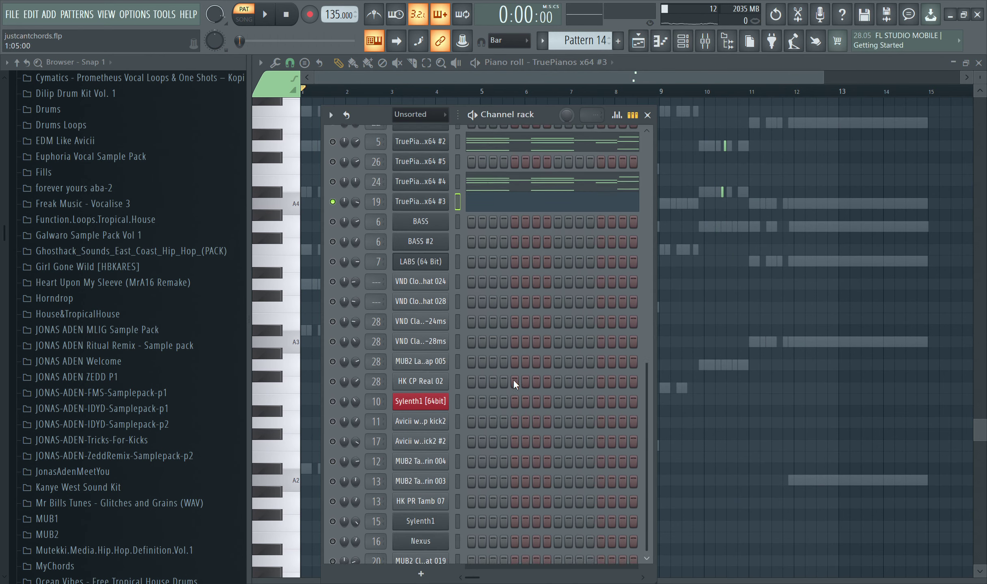
{"action": "key", "text": "space"}
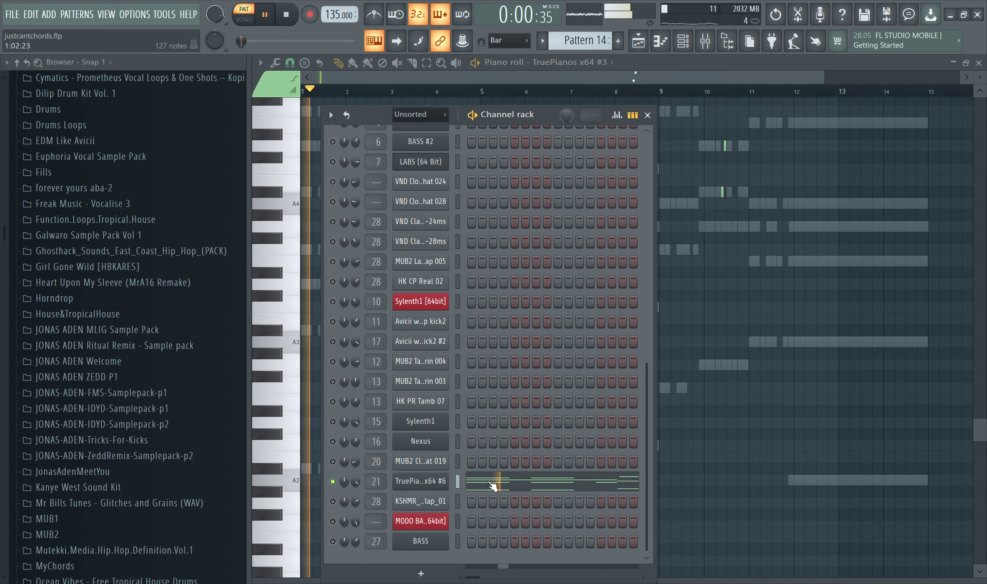
{"action": "left_click", "coordinate": [495, 481]}
{"action": "scroll", "coordinate": [496, 445], "scroll_direction": "up", "scroll_amount": 2}
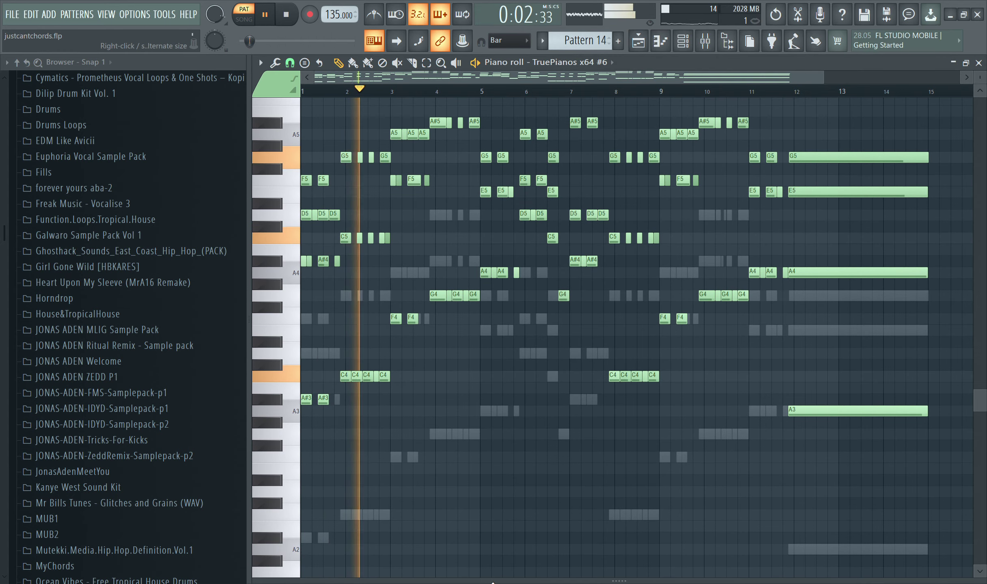
Enlarge the Control lane below the notes and show the effects of TruePianos [64bit] #4 on mixer track 21
{"action": "left_click_drag", "start_coordinate": [493, 581], "coordinate": [520, 523]}
{"action": "left_click", "coordinate": [710, 43]}
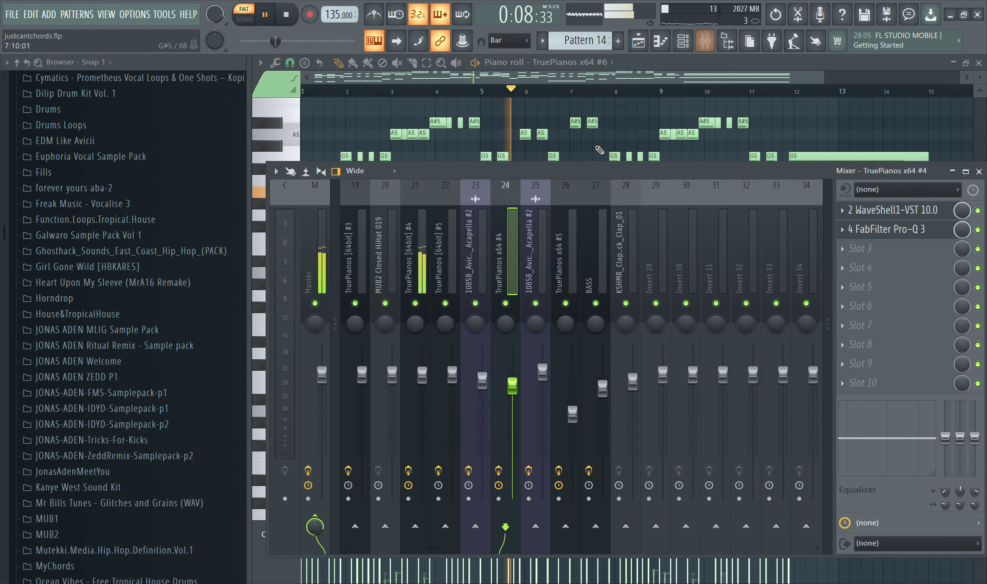
{"action": "left_click", "coordinate": [414, 226]}
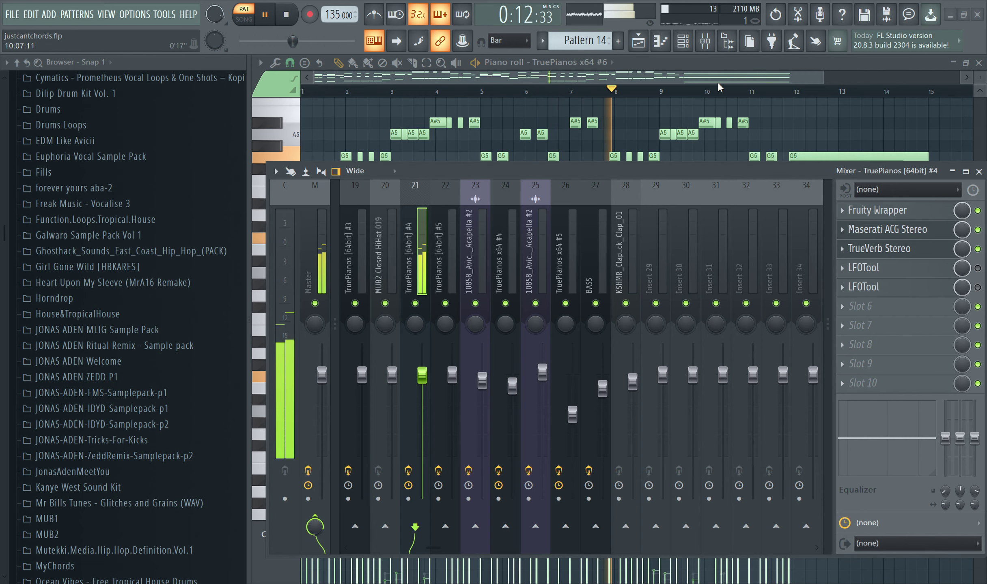
Unsolo the TruePianos x64 #6 channel and return to the playlist arrangement with playback stopped
{"action": "key", "text": "F6"}
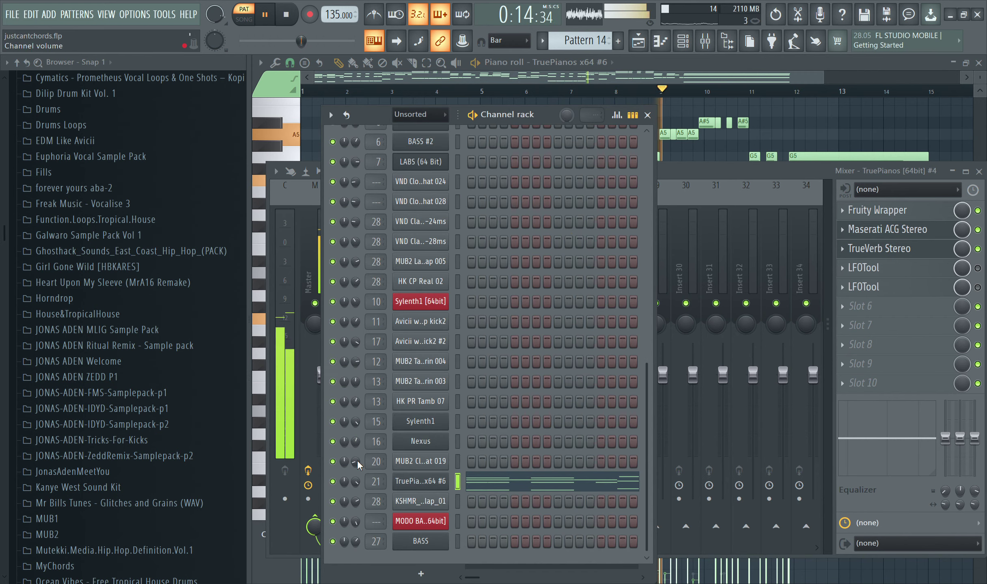
{"action": "left_click", "coordinate": [645, 43]}
{"action": "scroll", "coordinate": [681, 93], "scroll_direction": "down", "scroll_amount": 5}
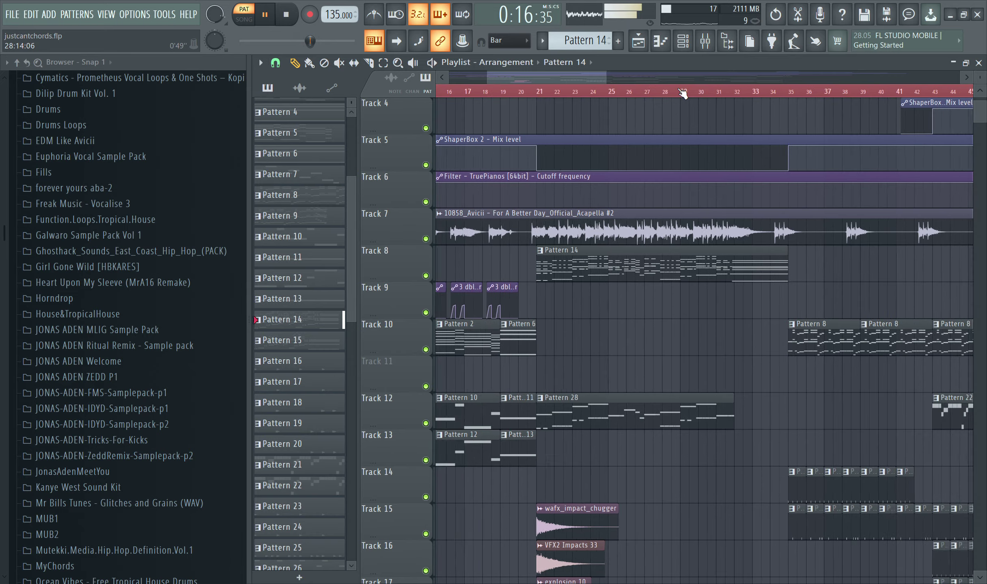
{"action": "left_click_drag", "start_coordinate": [643, 76], "coordinate": [682, 86]}
{"action": "key", "text": "space"}
{"action": "scroll", "coordinate": [707, 93], "scroll_direction": "up", "scroll_amount": 3}
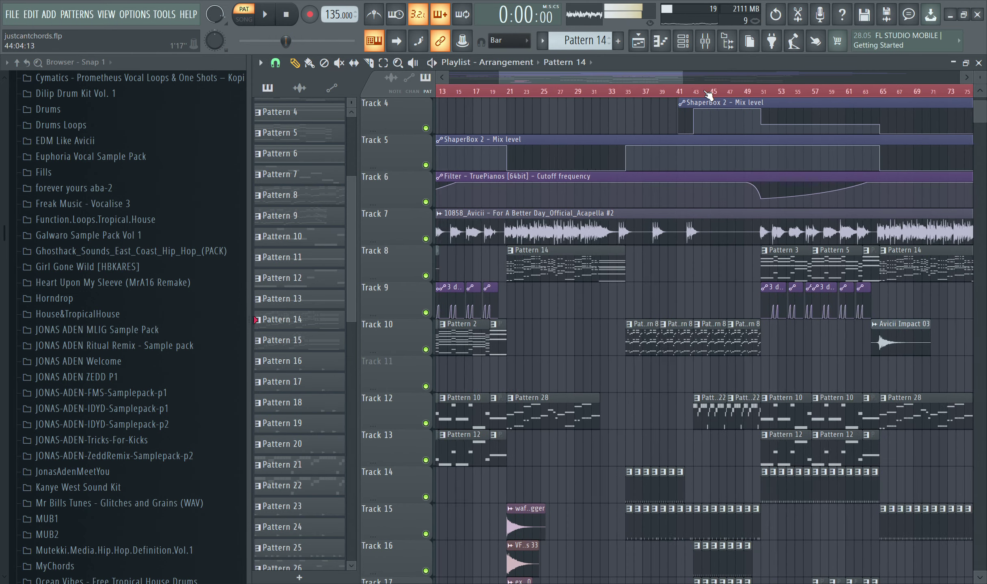
Show Pattern 14's TruePianos x64 #3 notes in the piano roll and play them from about bar 10
{"action": "left_click", "coordinate": [659, 40]}
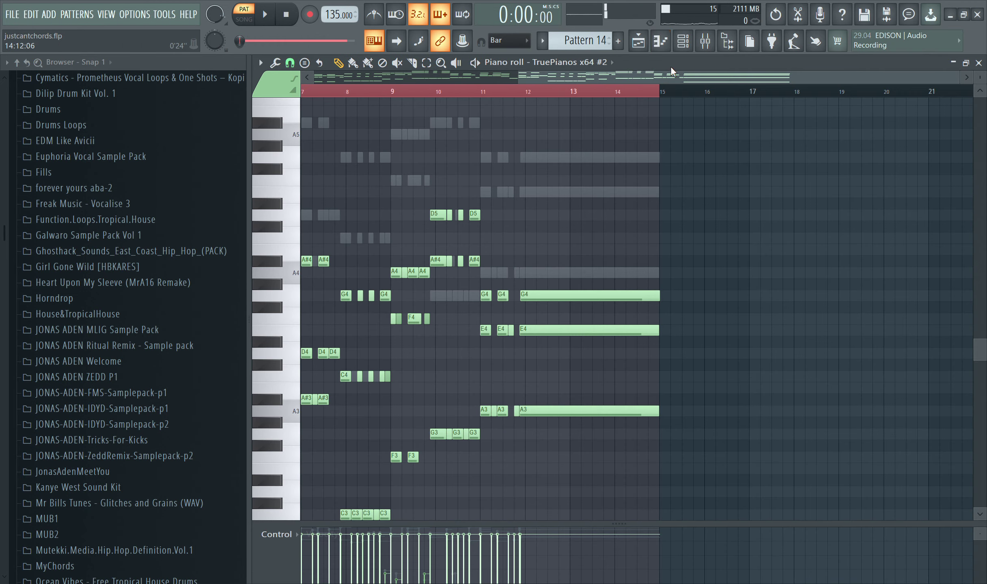
{"action": "key", "text": "F6"}
{"action": "key", "text": "F9"}
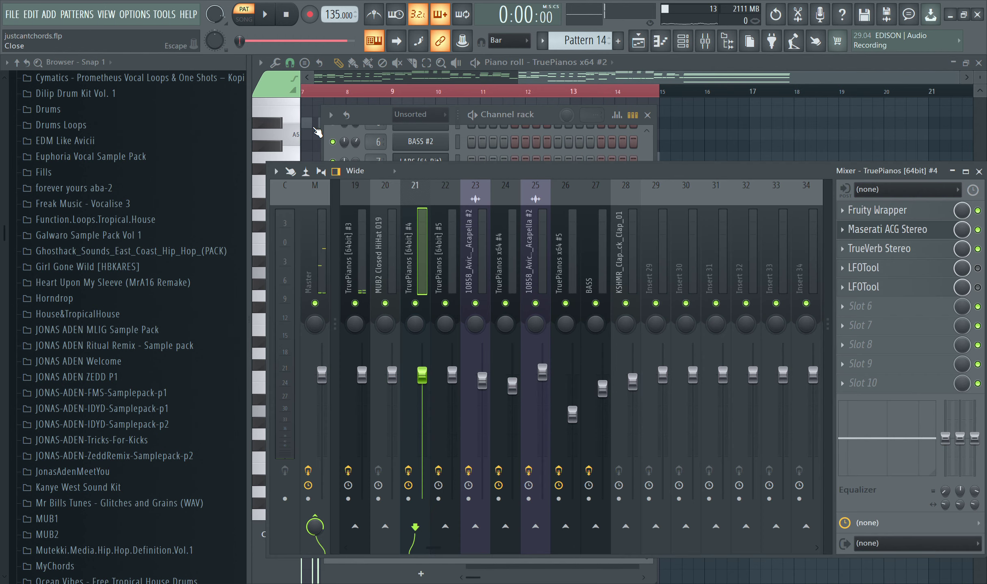
{"action": "left_click", "coordinate": [388, 122]}
{"action": "scroll", "coordinate": [572, 320], "scroll_direction": "up", "scroll_amount": 5}
{"action": "left_click", "coordinate": [556, 328]}
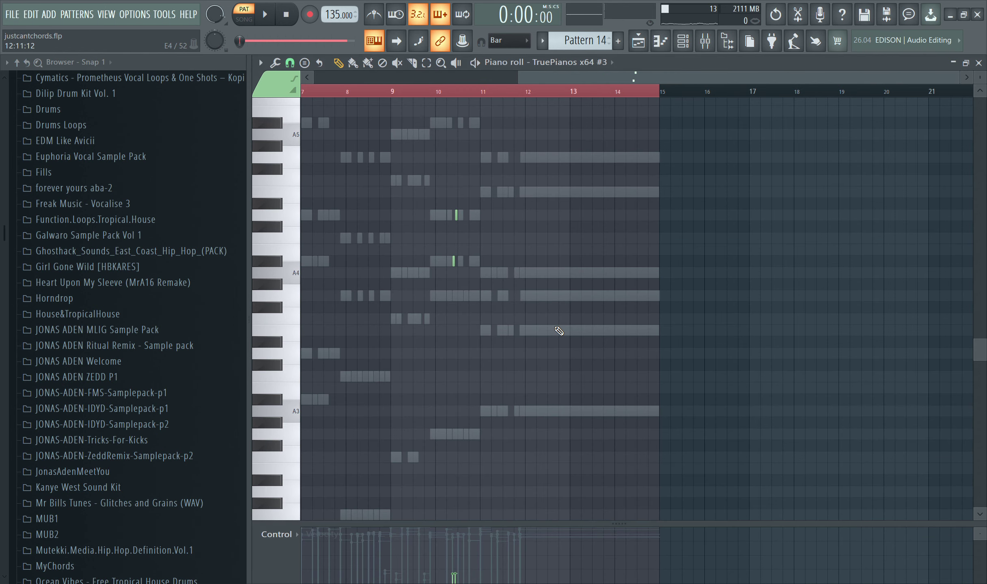
{"action": "key", "text": "space"}
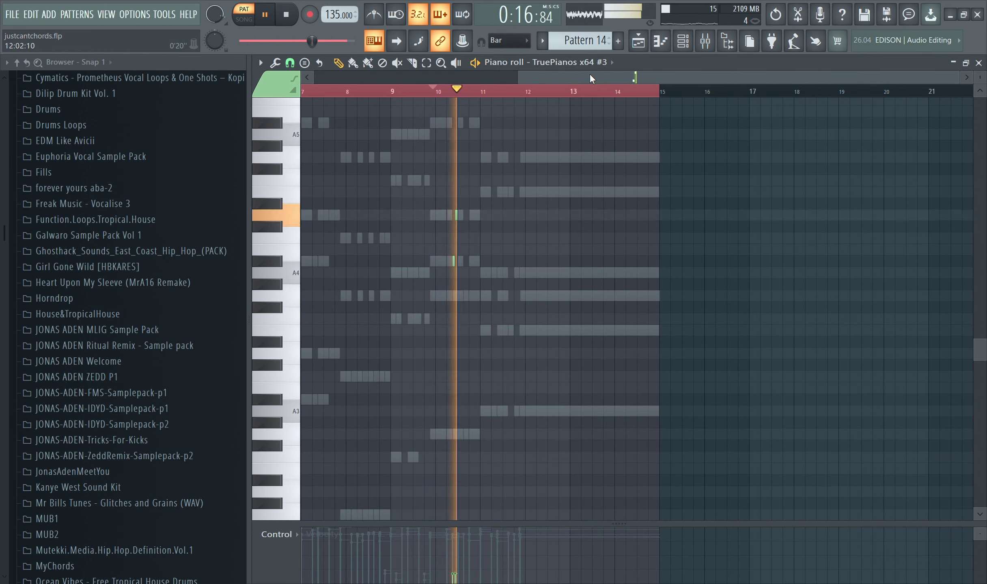
Return to the playlist in song mode and play the arrangement from bar 35
{"action": "key", "text": "F5"}
{"action": "key", "text": "space"}
{"action": "left_click_drag", "start_coordinate": [642, 76], "coordinate": [679, 111]}
{"action": "scroll", "coordinate": [673, 263], "scroll_direction": "down", "scroll_amount": 2}
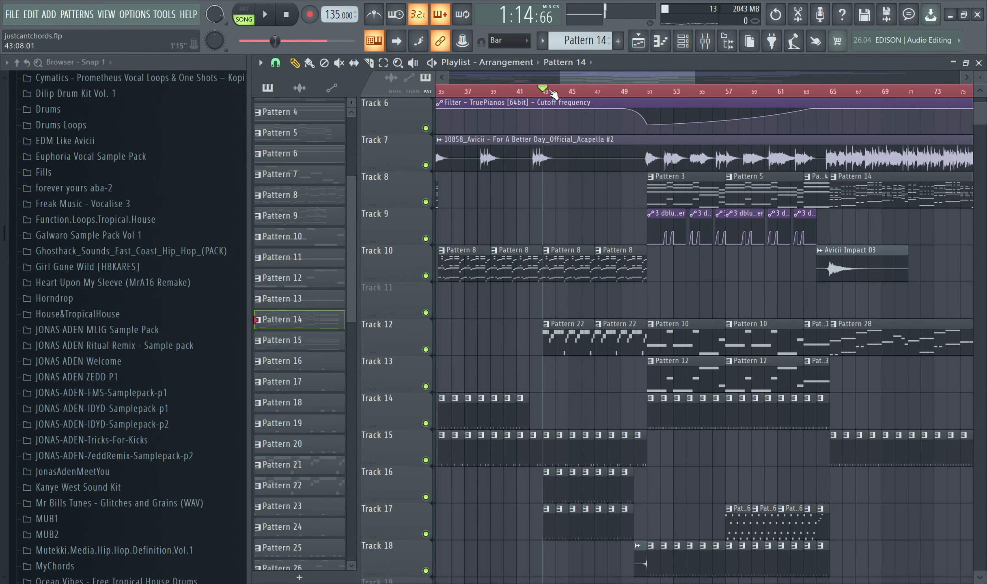
{"action": "scroll", "coordinate": [553, 94], "scroll_direction": "down", "scroll_amount": 2}
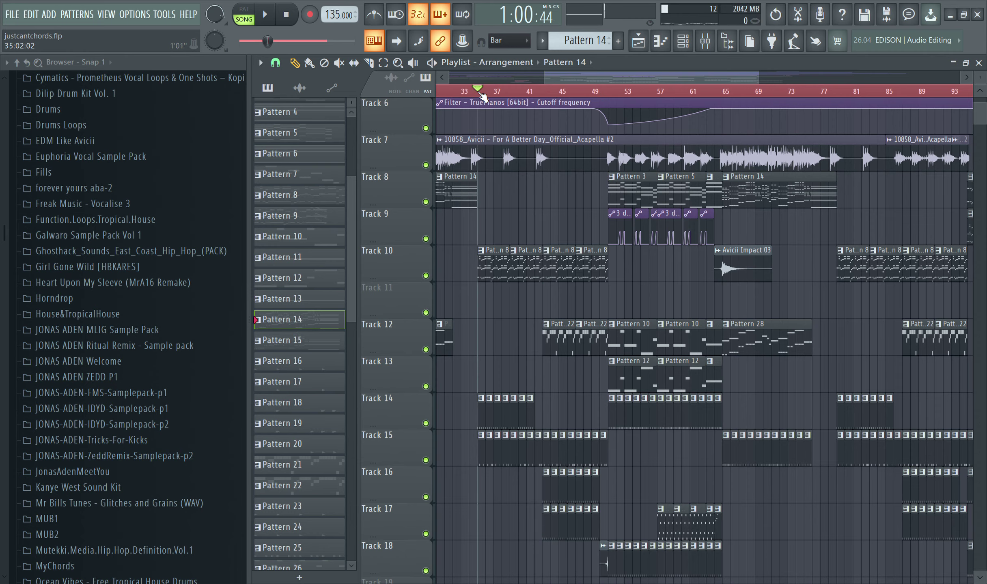
{"action": "scroll", "coordinate": [482, 96], "scroll_direction": "up", "scroll_amount": 1}
{"action": "key", "text": "space"}
Solo playlist track 14 and enable tracks 15, 16 and 17 alongside it
{"action": "left_click", "coordinate": [426, 423], "text": "ctrl"}
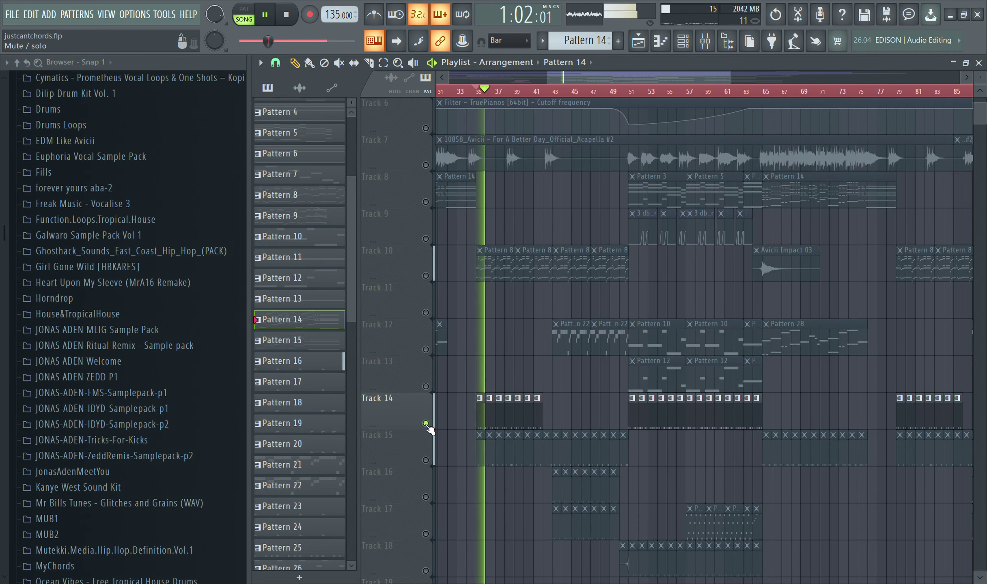
{"action": "left_click", "coordinate": [426, 461]}
{"action": "scroll", "coordinate": [431, 463], "scroll_direction": "down", "scroll_amount": 3}
{"action": "left_click", "coordinate": [426, 386]}
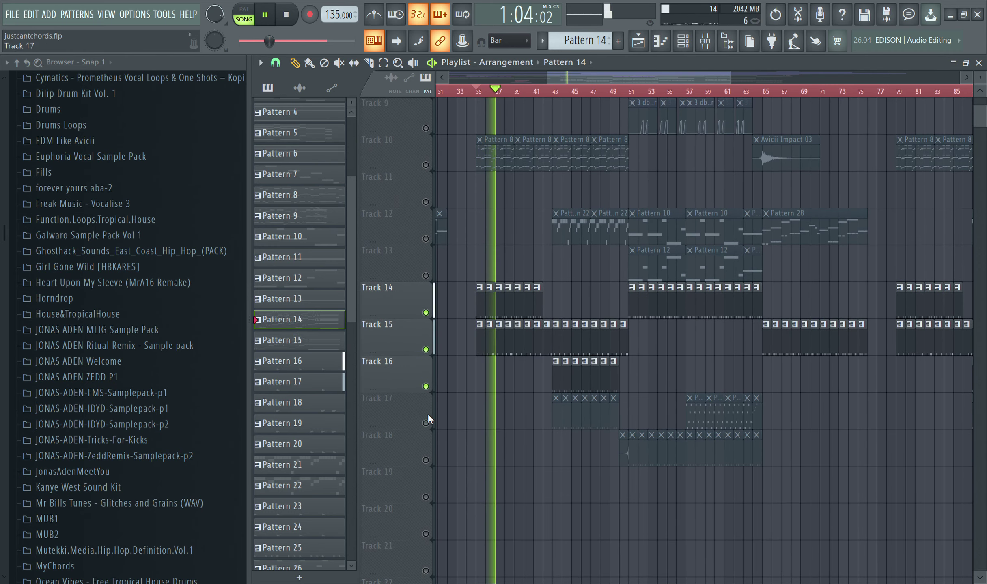
{"action": "left_click", "coordinate": [426, 424]}
Show the clap steps of Pattern 18 from track 15 in the channel rack and return to the playlist
{"action": "double_click", "coordinate": [495, 345]}
{"action": "left_click", "coordinate": [681, 50]}
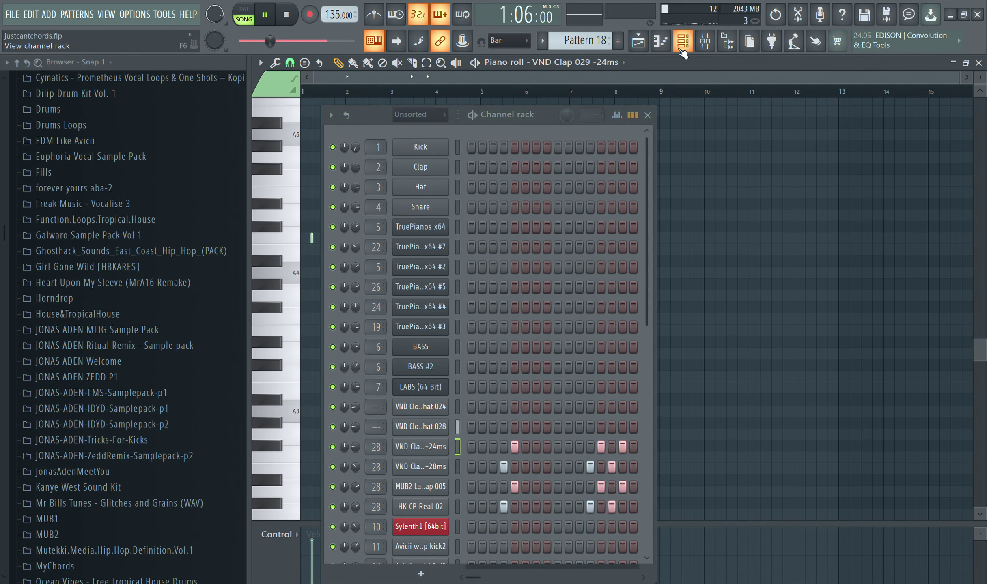
{"action": "left_click", "coordinate": [639, 43]}
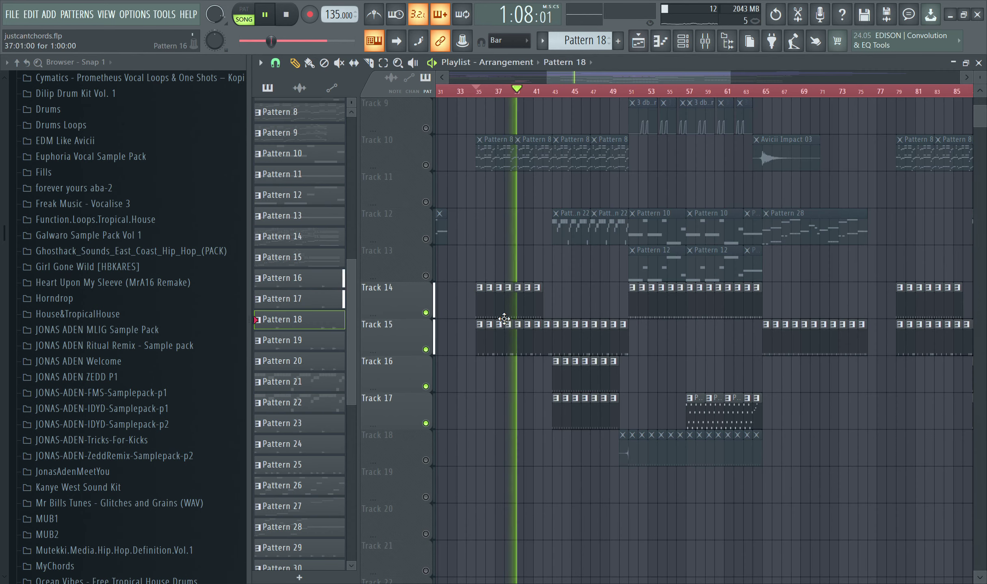
Show the closed hi-hat steps of Pattern 16 from track 14, then stop playback in the playlist
{"action": "double_click", "coordinate": [504, 319]}
{"action": "key", "text": "F6"}
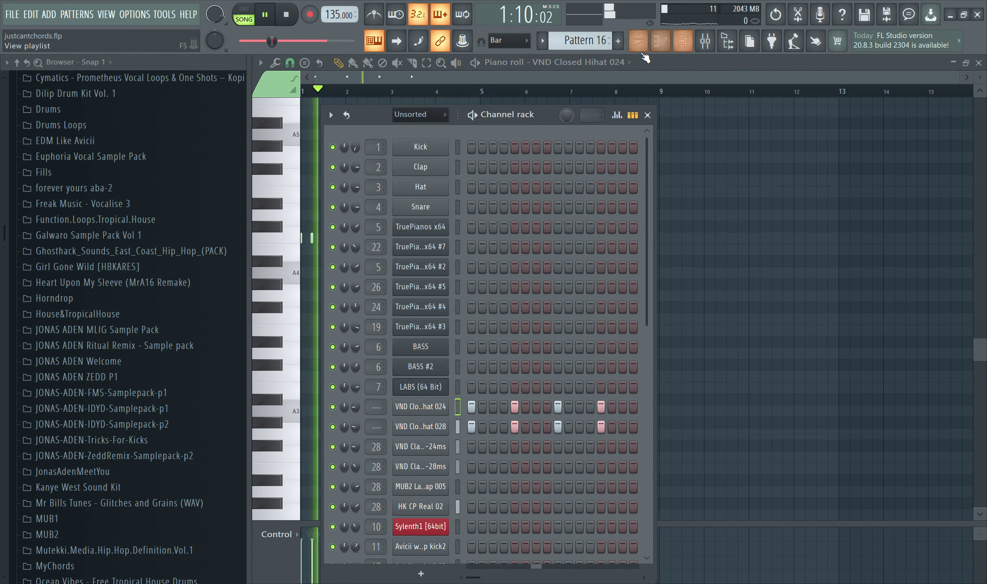
{"action": "left_click", "coordinate": [639, 44]}
{"action": "key", "text": "space"}
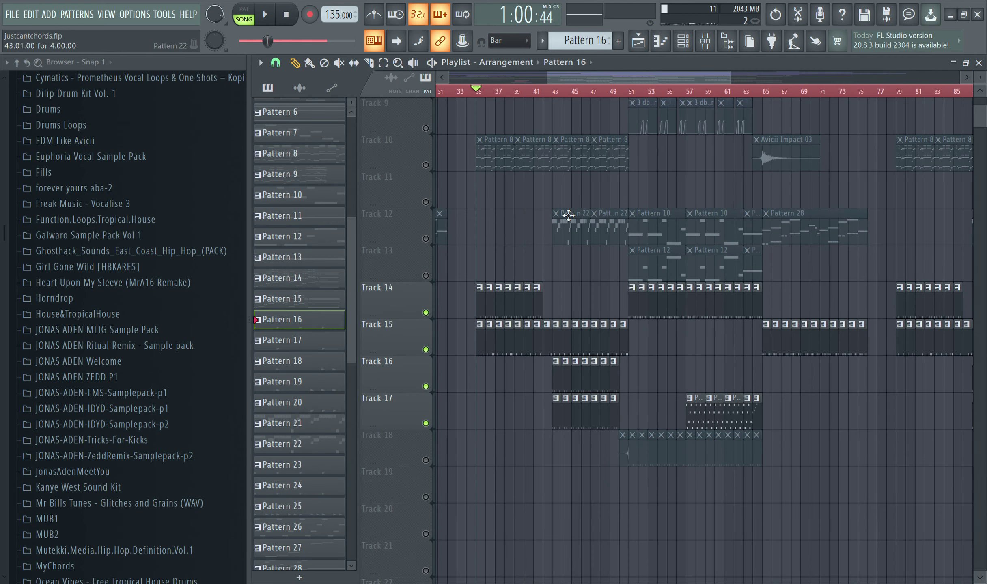
Play Pattern 22 from playlist track 12 with its notes shown and view its Nexus instrument
{"action": "double_click", "coordinate": [568, 215]}
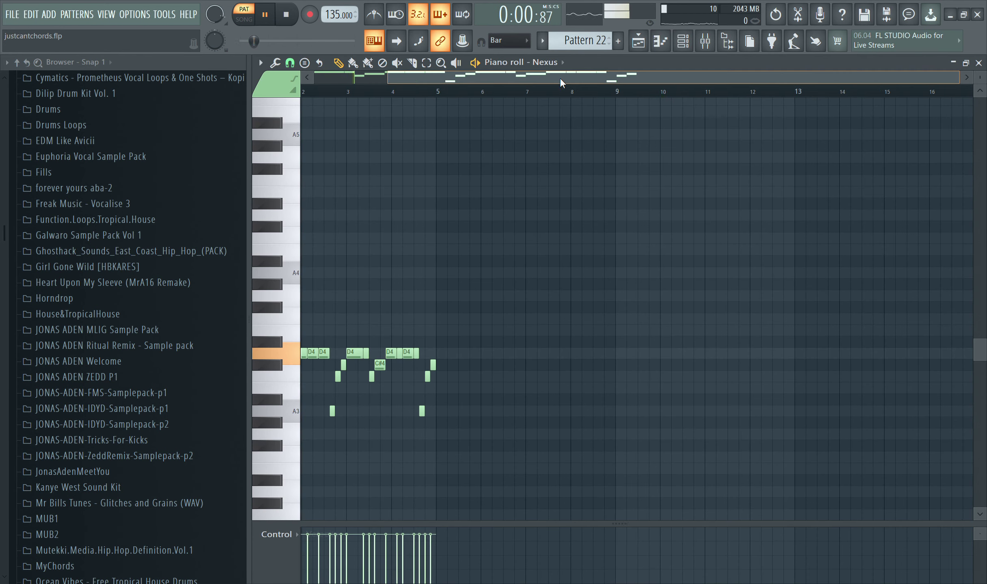
{"action": "key", "text": "F6"}
{"action": "scroll", "coordinate": [523, 342], "scroll_direction": "down", "scroll_amount": 6}
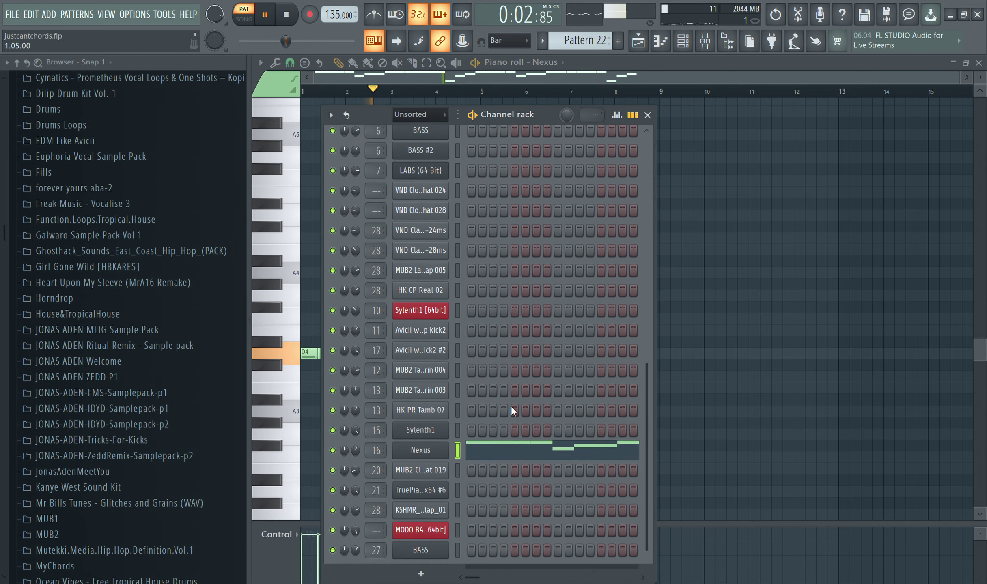
{"action": "left_click", "coordinate": [443, 440]}
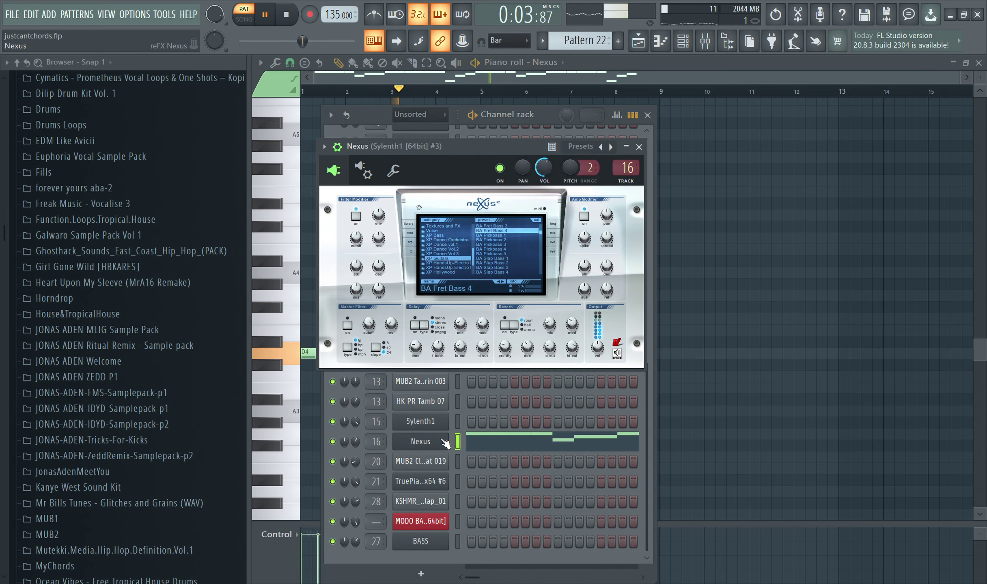
{"action": "left_click", "coordinate": [640, 147]}
View the FabFilter Pro-Q 3 and ShaperBox 2 effects on the Nexus channel's mixer track 16
{"action": "key", "text": "F9"}
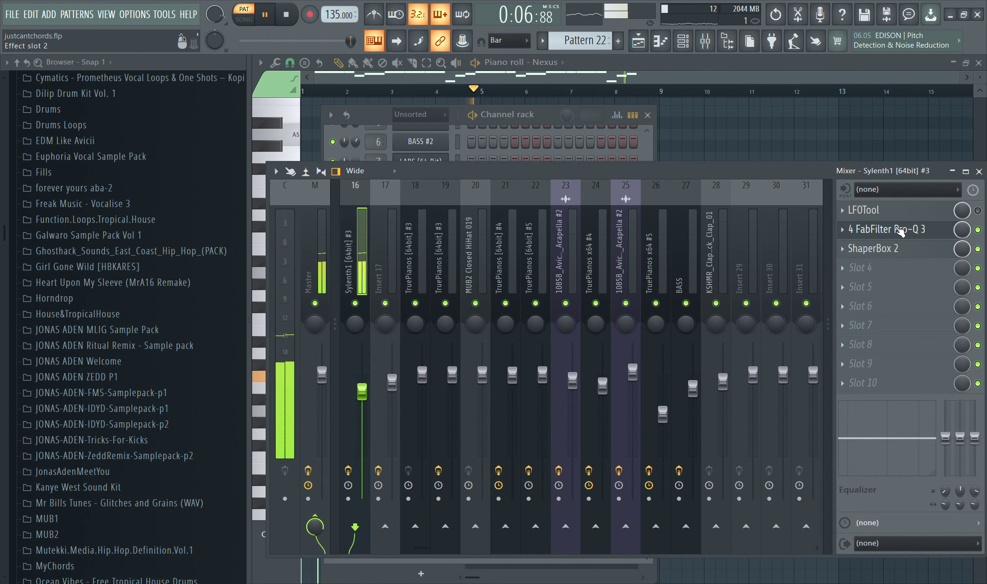
{"action": "left_click", "coordinate": [900, 234]}
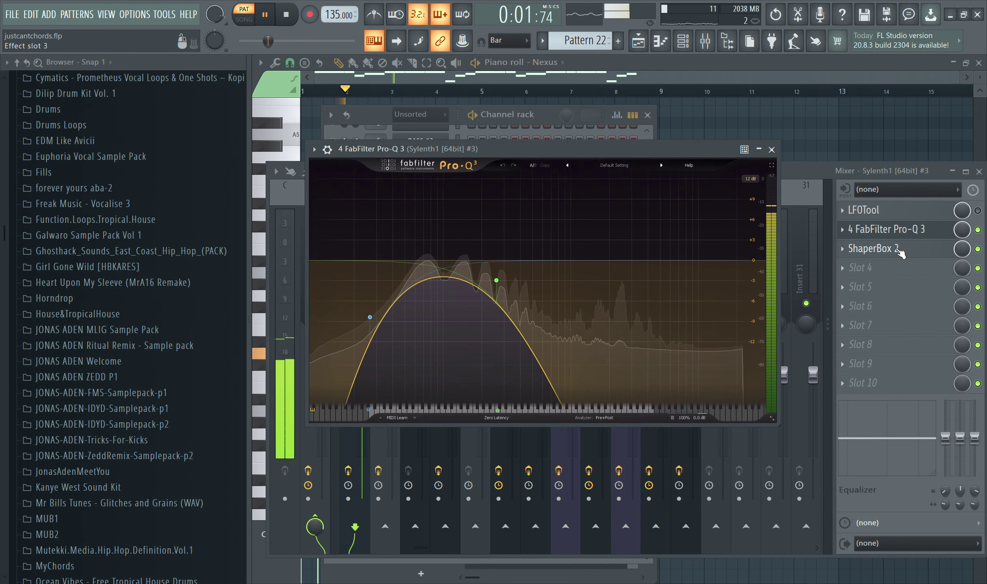
{"action": "left_click", "coordinate": [898, 250]}
{"action": "left_click_drag", "start_coordinate": [589, 331], "coordinate": [785, 198]}
Open Pattern 8 from playlist track 10 and play its TruePianos x64 #7 notes in pattern mode
{"action": "left_click", "coordinate": [638, 42]}
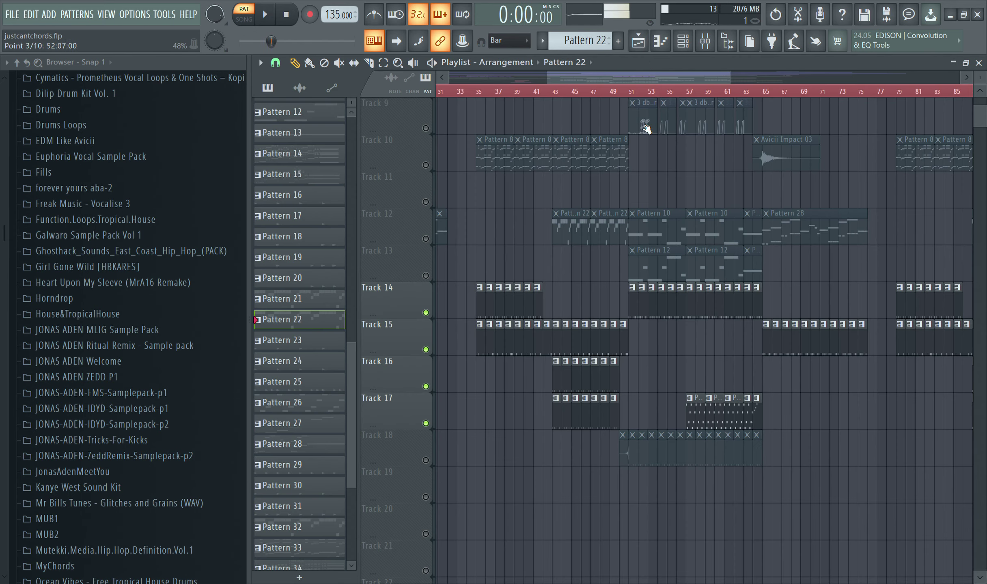
{"action": "scroll", "coordinate": [602, 233], "scroll_direction": "up", "scroll_amount": 3}
{"action": "double_click", "coordinate": [516, 279]}
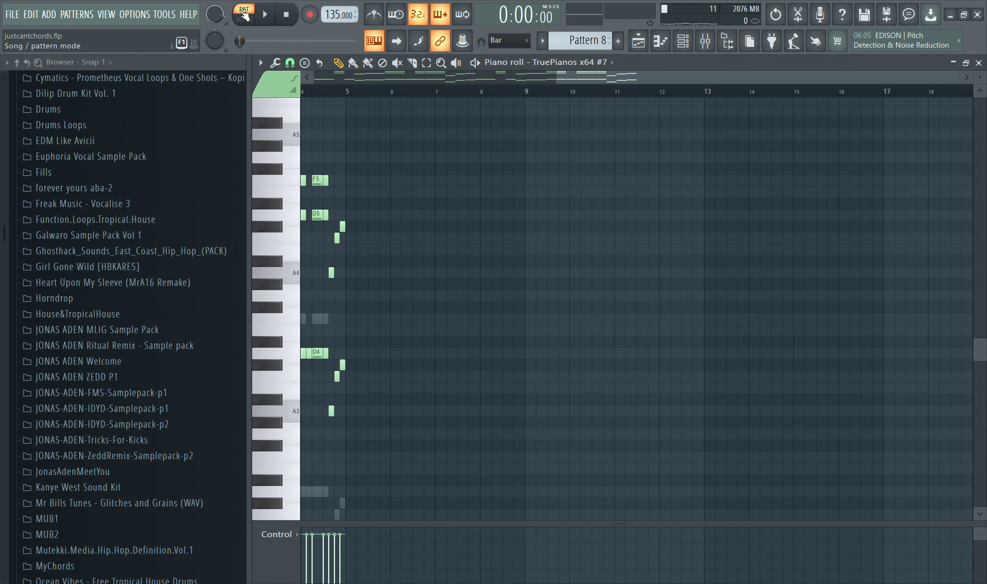
{"action": "left_click_drag", "start_coordinate": [577, 81], "coordinate": [219, 87]}
{"action": "scroll", "coordinate": [582, 170], "scroll_direction": "down", "scroll_amount": 3}
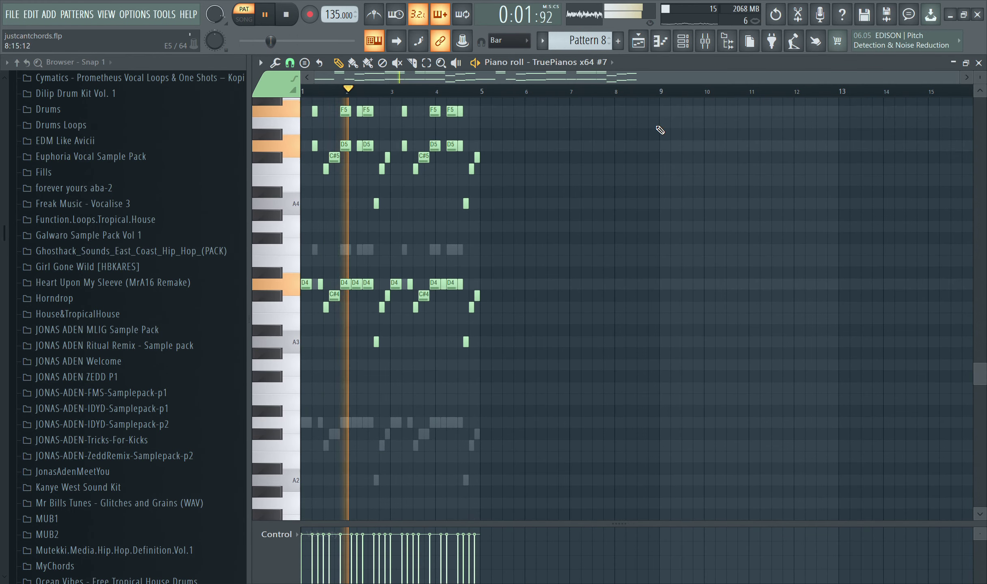
{"action": "scroll", "coordinate": [667, 125], "scroll_direction": "up", "scroll_amount": 2}
Solo the TruePianos x64 #7 channel in the channel rack and view its instrument settings
{"action": "key", "text": "F6"}
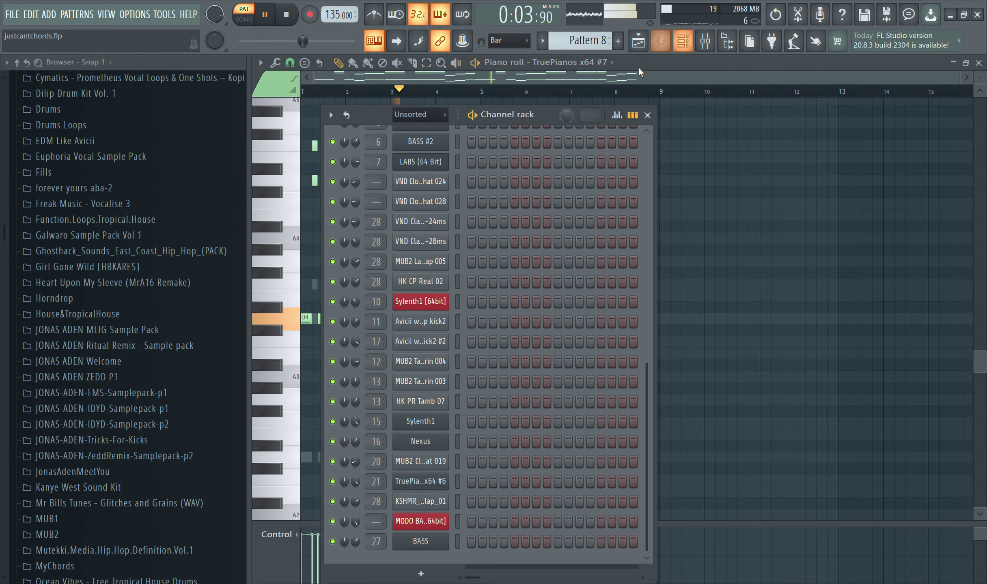
{"action": "scroll", "coordinate": [561, 265], "scroll_direction": "up", "scroll_amount": 5}
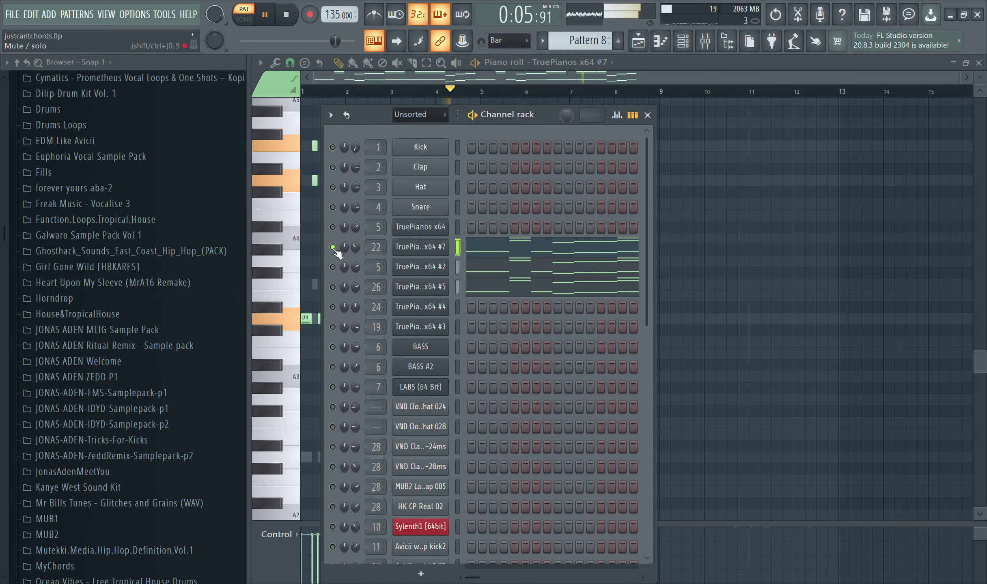
{"action": "left_click", "coordinate": [421, 247]}
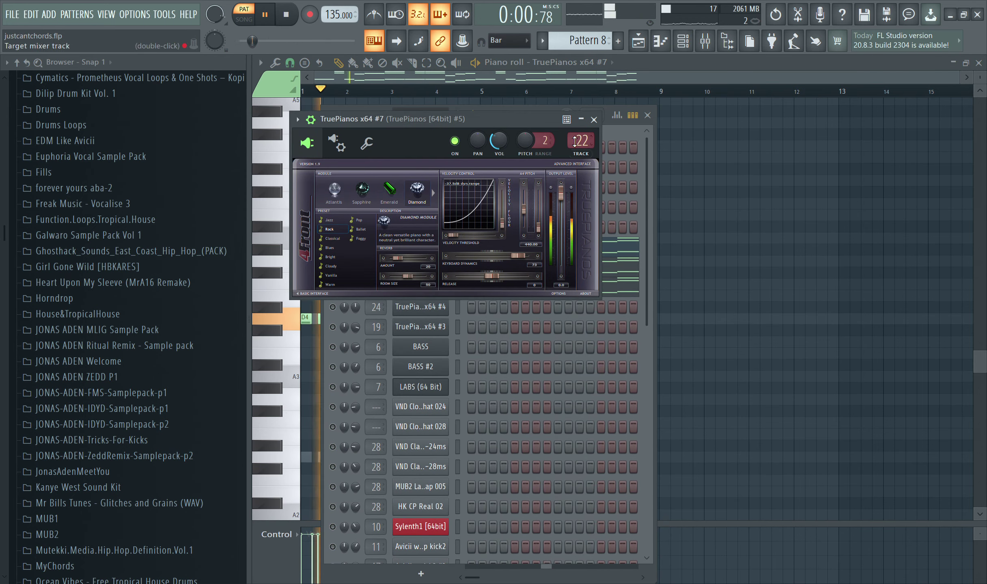
{"action": "left_click", "coordinate": [593, 118]}
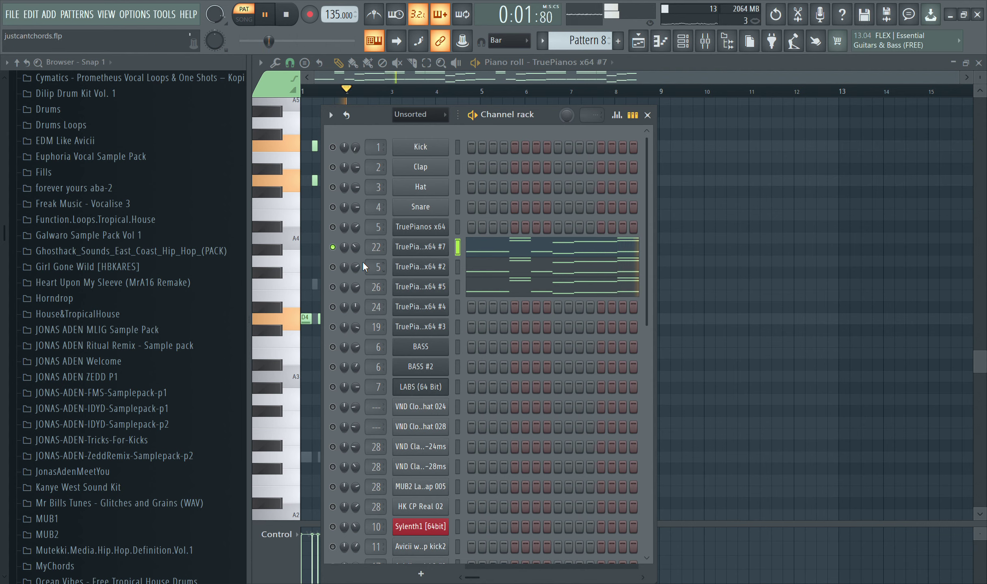
View the TruePianos x64 #2 and #5 instrument settings and solo the TruePianos x64 #5 channel
{"action": "left_click", "coordinate": [419, 268]}
{"action": "left_click", "coordinate": [663, 198]}
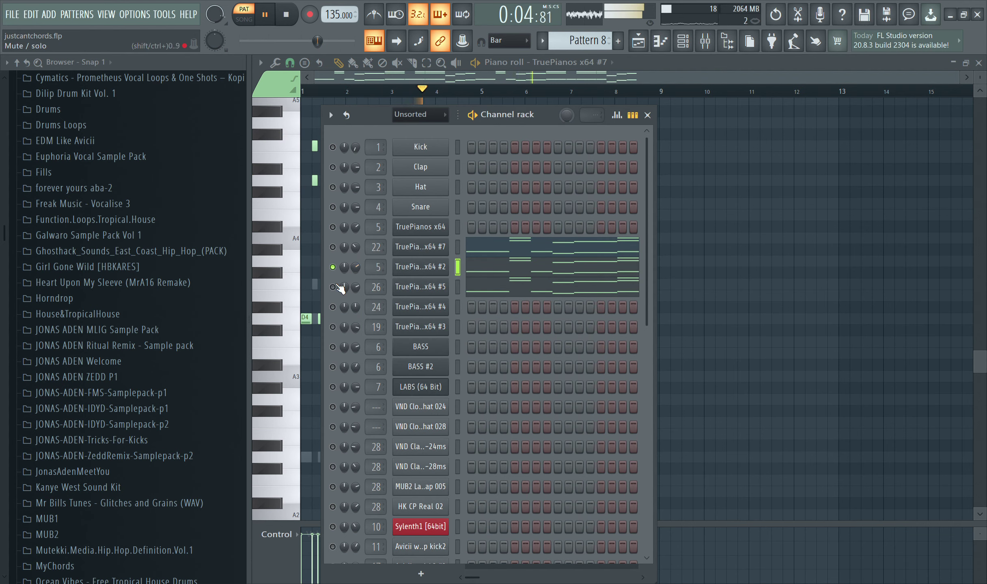
{"action": "left_click", "coordinate": [446, 287]}
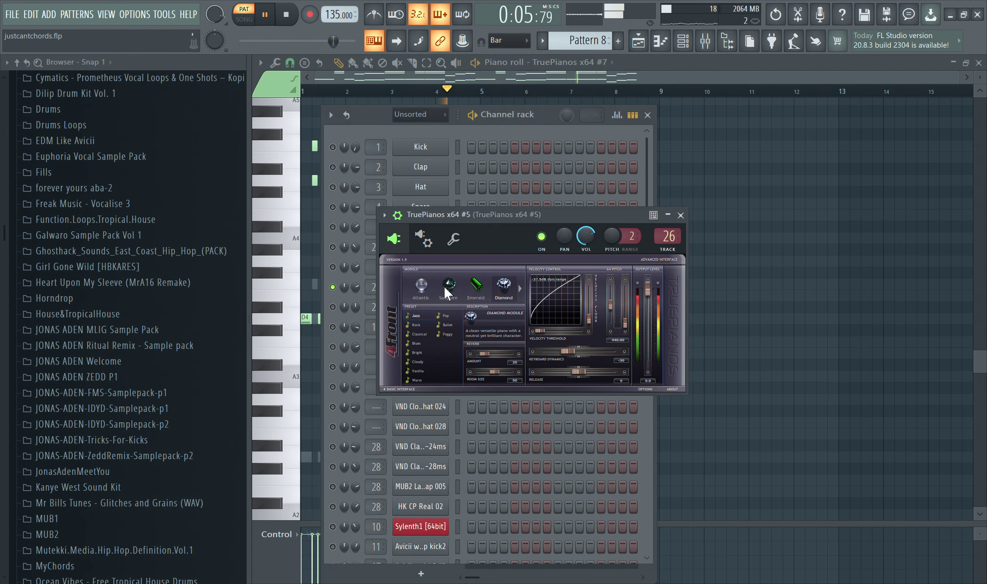
{"action": "left_click", "coordinate": [680, 215]}
{"action": "scroll", "coordinate": [517, 280], "scroll_direction": "down", "scroll_amount": 7}
{"action": "scroll", "coordinate": [518, 280], "scroll_direction": "up", "scroll_amount": 7}
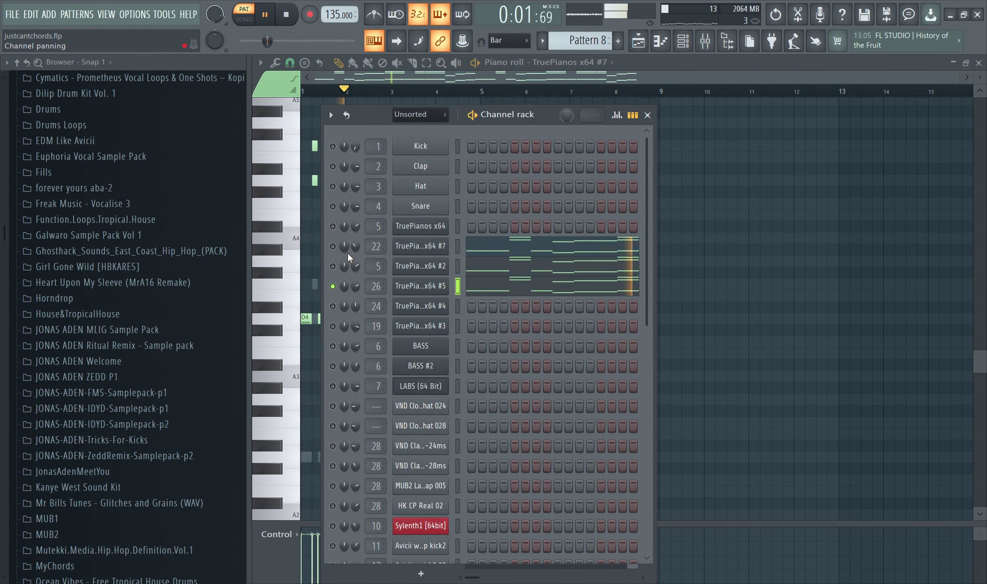
Return to the playlist, enable track 18 and play the drum tracks from bar 51 in song mode
{"action": "key", "text": "F5"}
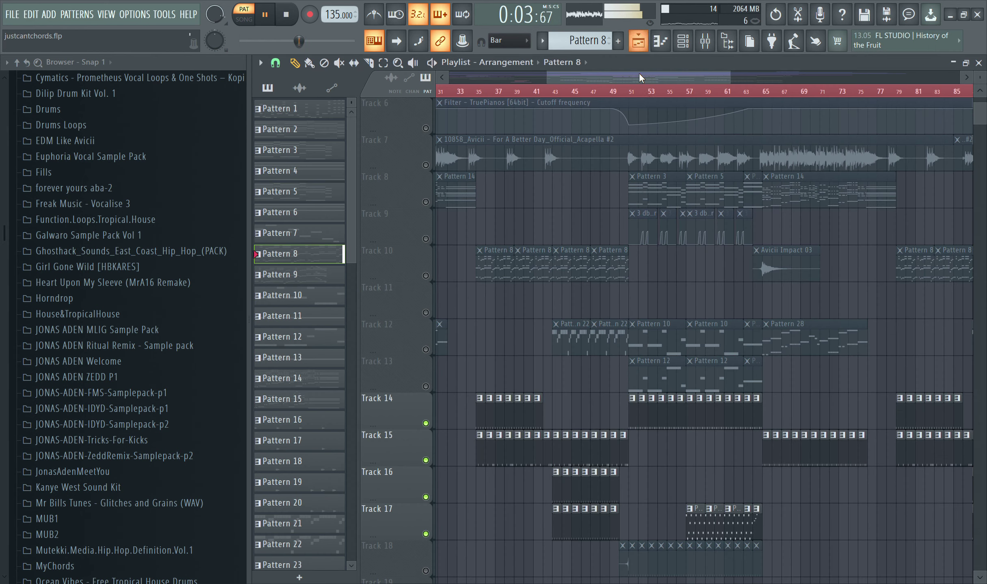
{"action": "left_click_drag", "start_coordinate": [638, 80], "coordinate": [667, 81]}
{"action": "scroll", "coordinate": [678, 98], "scroll_direction": "up", "scroll_amount": 3}
{"action": "scroll", "coordinate": [679, 97], "scroll_direction": "down", "scroll_amount": 2}
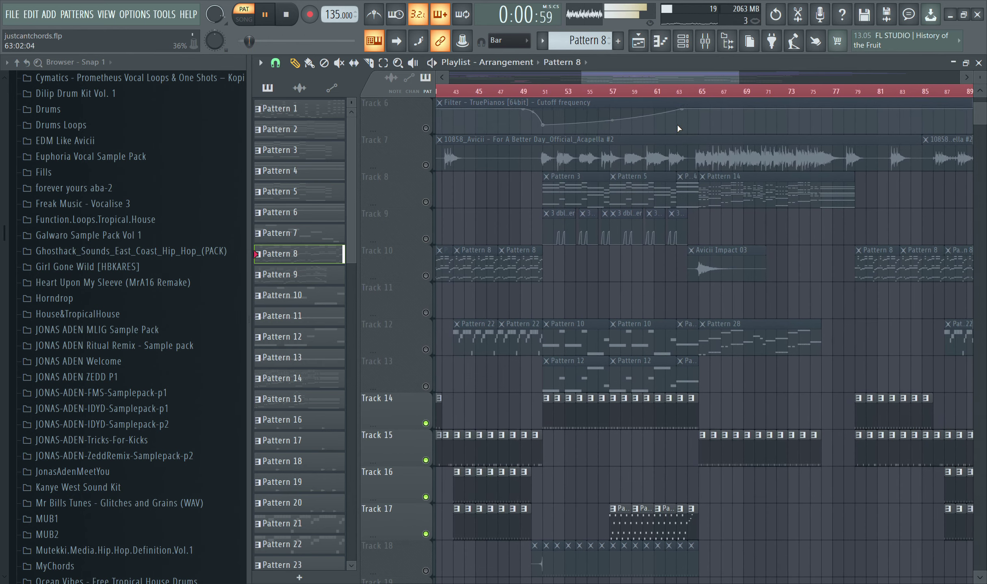
{"action": "scroll", "coordinate": [677, 126], "scroll_direction": "down", "scroll_amount": 3}
{"action": "key", "text": "space"}
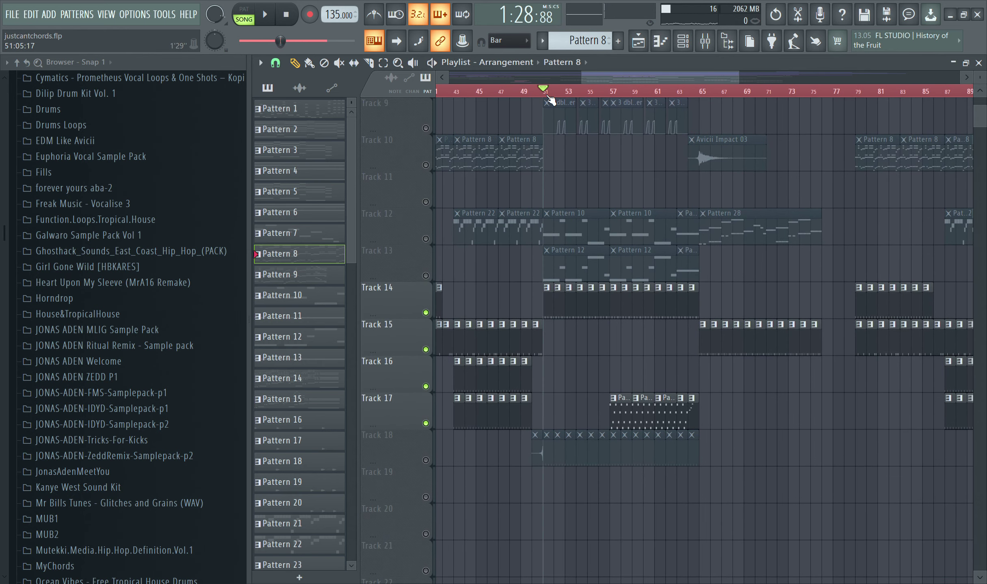
{"action": "left_click_drag", "start_coordinate": [550, 100], "coordinate": [465, 277]}
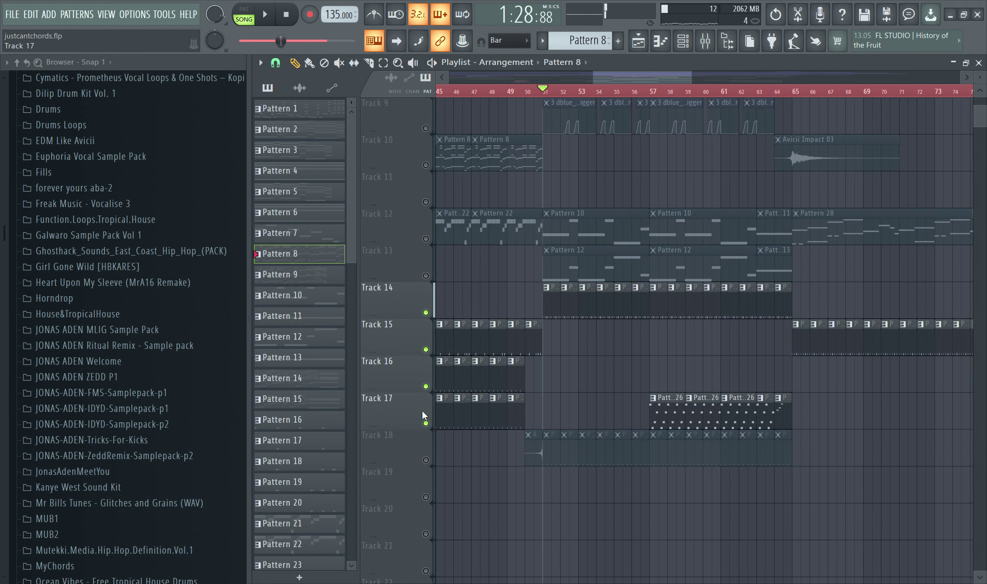
{"action": "left_click", "coordinate": [426, 460]}
{"action": "key", "text": "space"}
Open Pattern 25 from playlist track 14 and view its tambourine notes and channel rack steps
{"action": "left_click", "coordinate": [608, 457]}
{"action": "double_click", "coordinate": [632, 302]}
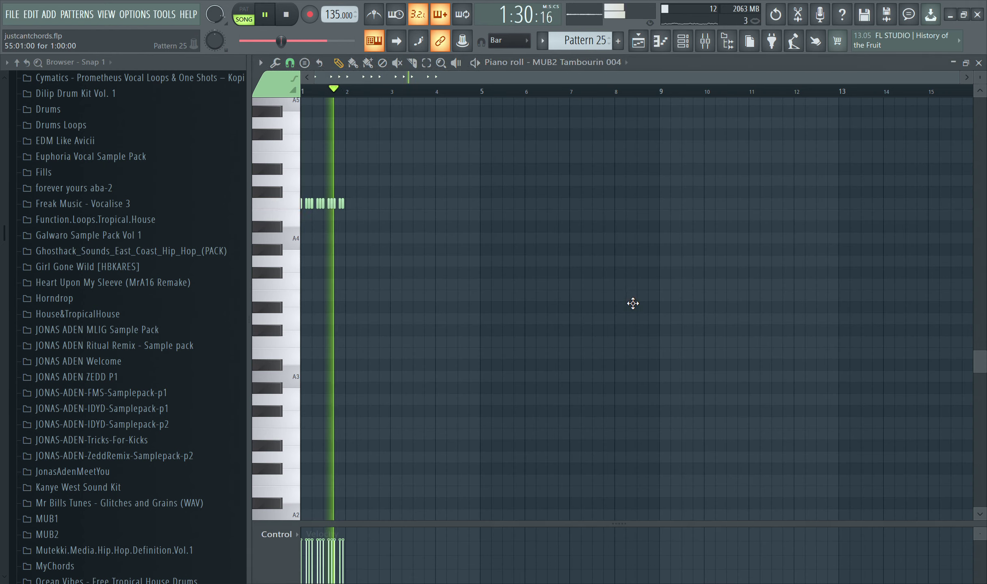
{"action": "left_click", "coordinate": [682, 41]}
{"action": "scroll", "coordinate": [609, 168], "scroll_direction": "down", "scroll_amount": 5}
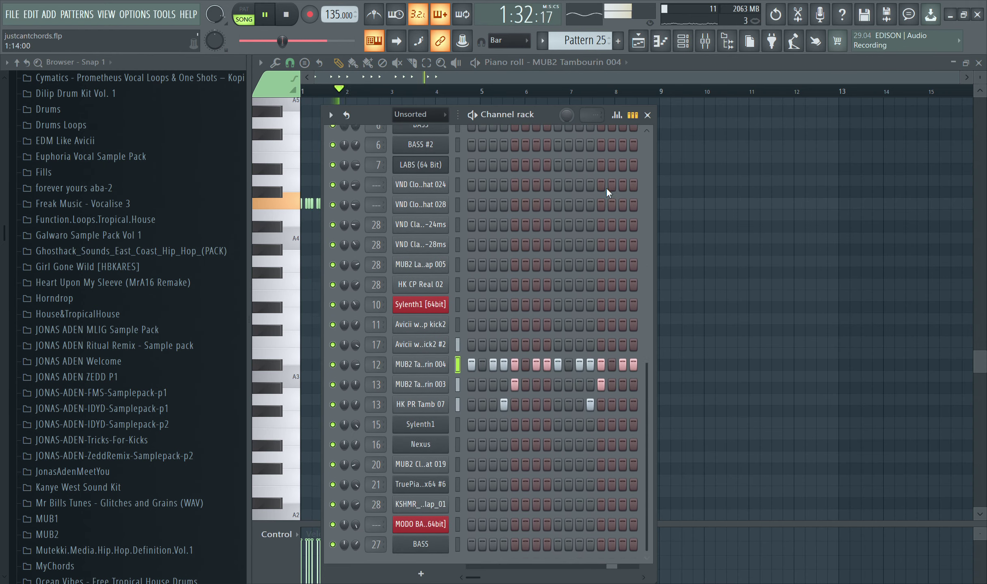
Open Pattern 24 from playlist track 18, view its Avicii wake me up kick2 #2 notes, and return to the playlist
{"action": "left_click", "coordinate": [638, 41]}
{"action": "double_click", "coordinate": [610, 456]}
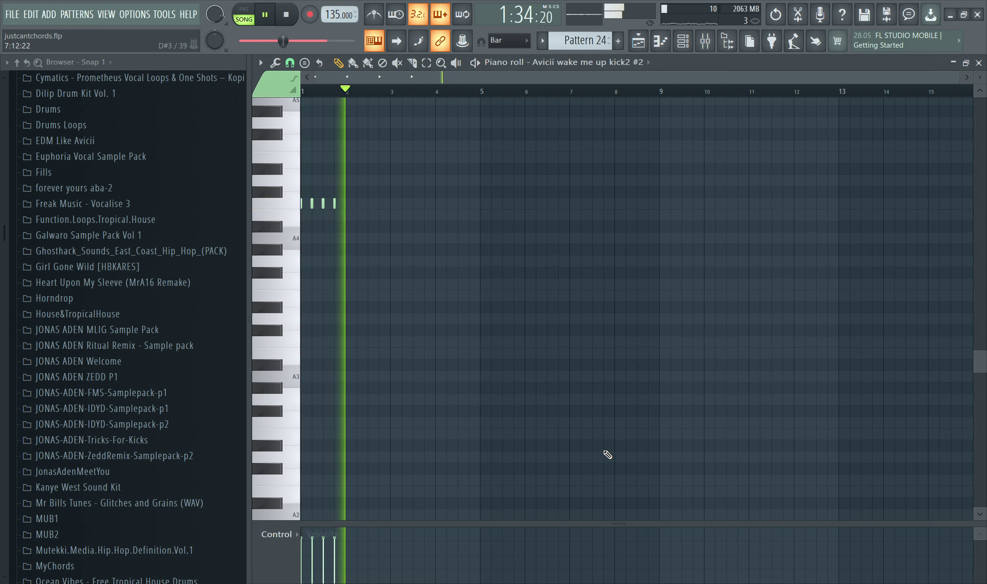
{"action": "key", "text": "space"}
{"action": "left_click", "coordinate": [638, 40]}
Solo playlist track 8 and briefly play its patterns from bar 51
{"action": "scroll", "coordinate": [560, 235], "scroll_direction": "up", "scroll_amount": 3}
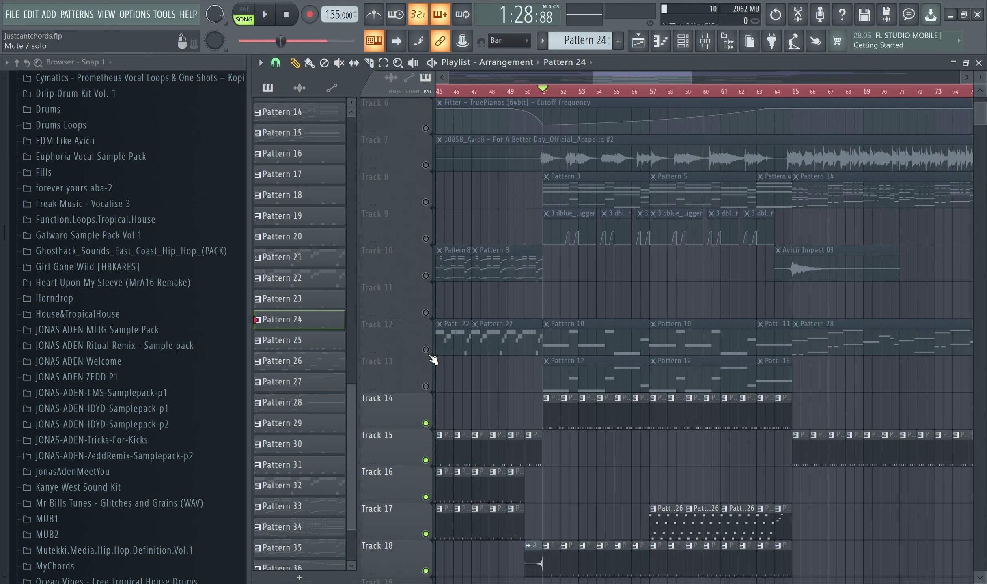
{"action": "key", "text": "space"}
{"action": "scroll", "coordinate": [446, 224], "scroll_direction": "up", "scroll_amount": 3}
{"action": "key", "text": "space"}
{"action": "right_click", "coordinate": [428, 314]}
{"action": "key", "text": "space"}
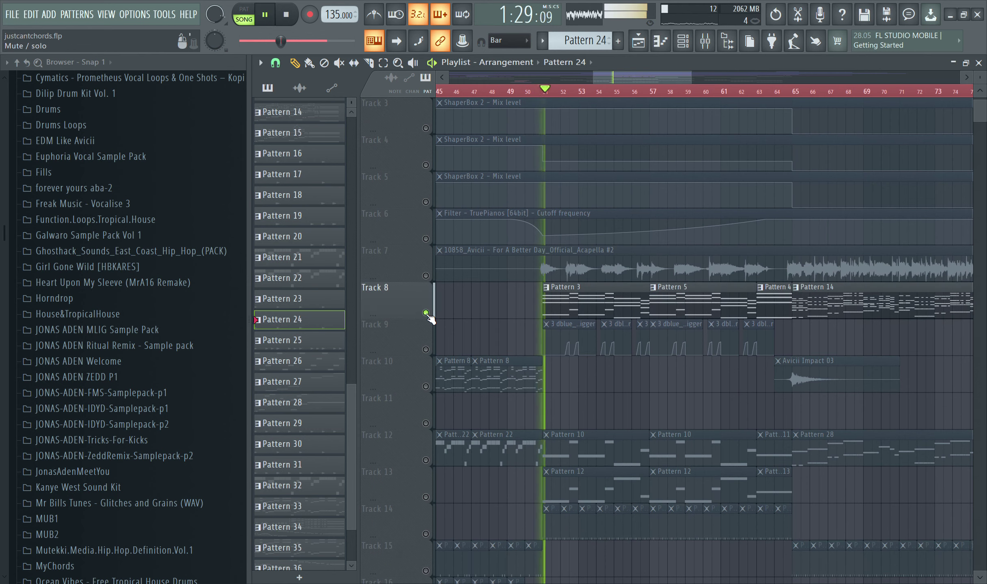
{"action": "key", "text": "space"}
{"action": "right_click", "coordinate": [429, 315]}
{"action": "right_click", "coordinate": [427, 313]}
Open Pattern 26 from playlist track 17 and play its Sylenth1 arpeggio notes in pattern mode
{"action": "scroll", "coordinate": [434, 319], "scroll_direction": "down", "scroll_amount": 4}
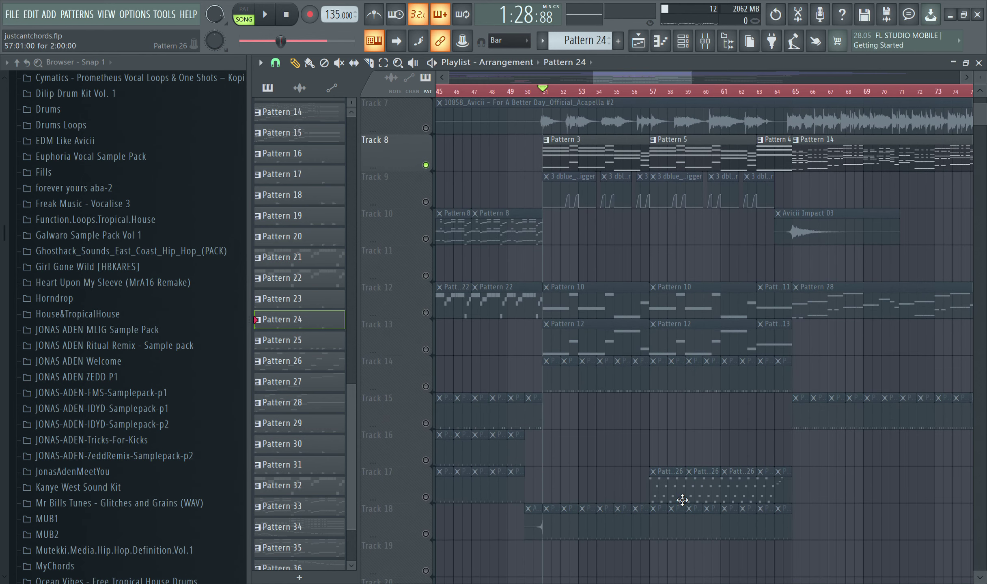
{"action": "left_click", "coordinate": [682, 500]}
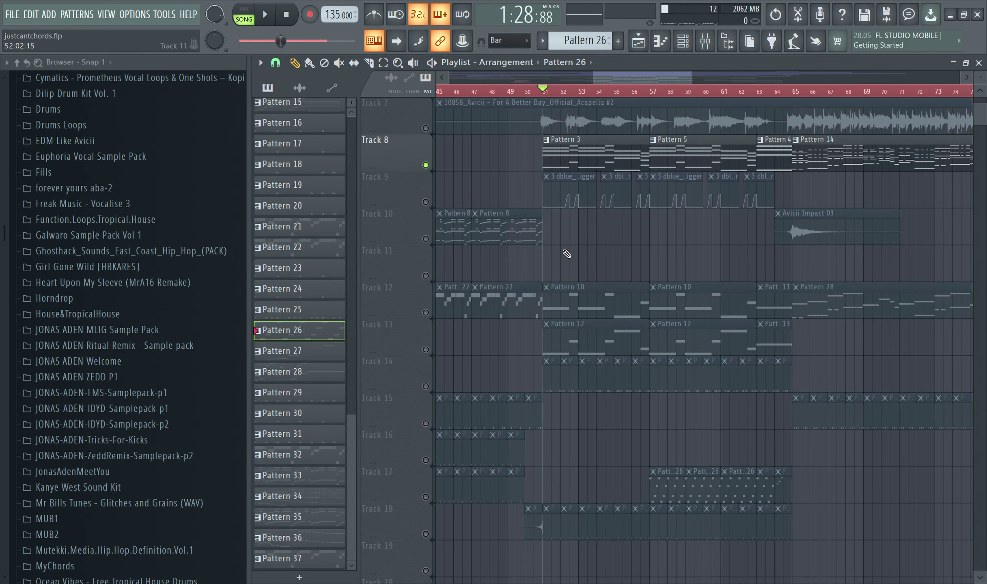
{"action": "left_click", "coordinate": [660, 42]}
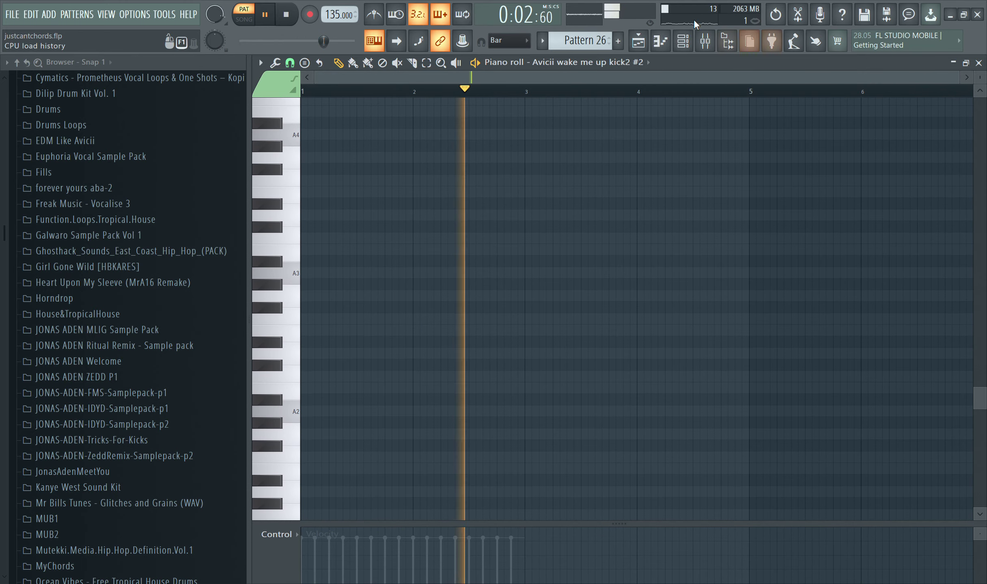
{"action": "left_click", "coordinate": [683, 42]}
{"action": "left_click", "coordinate": [513, 424]}
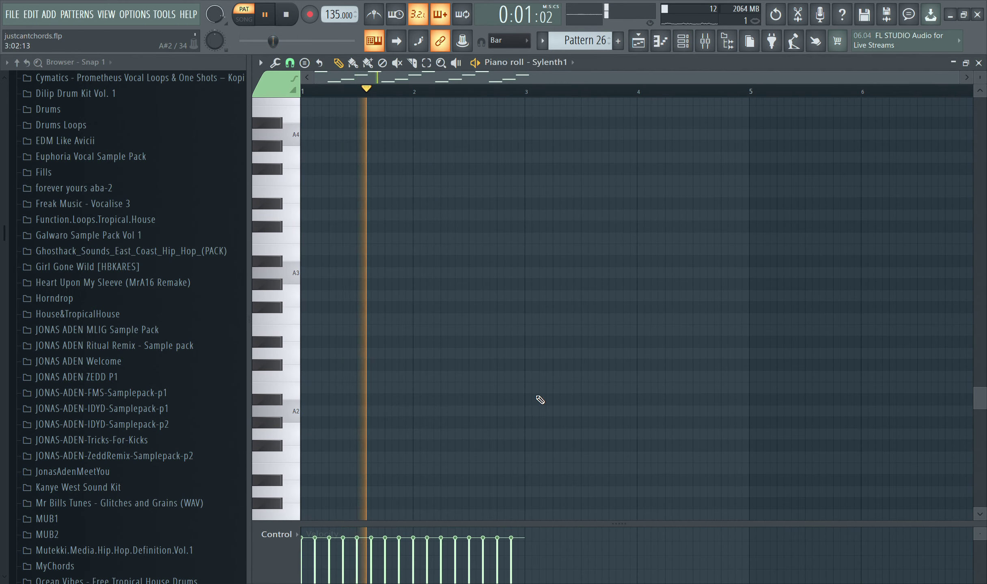
{"action": "scroll", "coordinate": [646, 266], "scroll_direction": "up", "scroll_amount": 10}
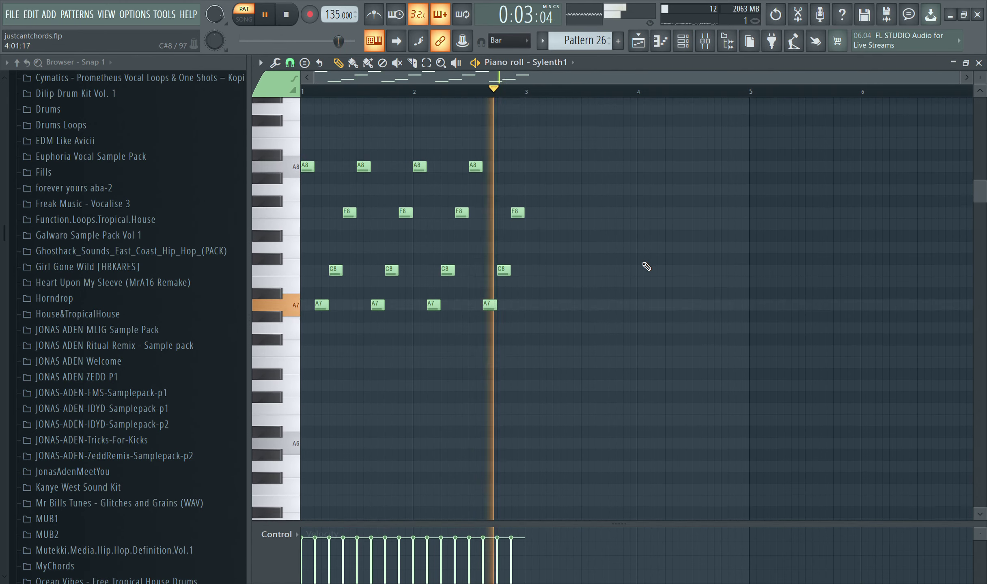
{"action": "scroll", "coordinate": [647, 266], "scroll_direction": "up", "scroll_amount": 3}
View the Sylenth1 instrument settings from the channel rack
{"action": "key", "text": "F6"}
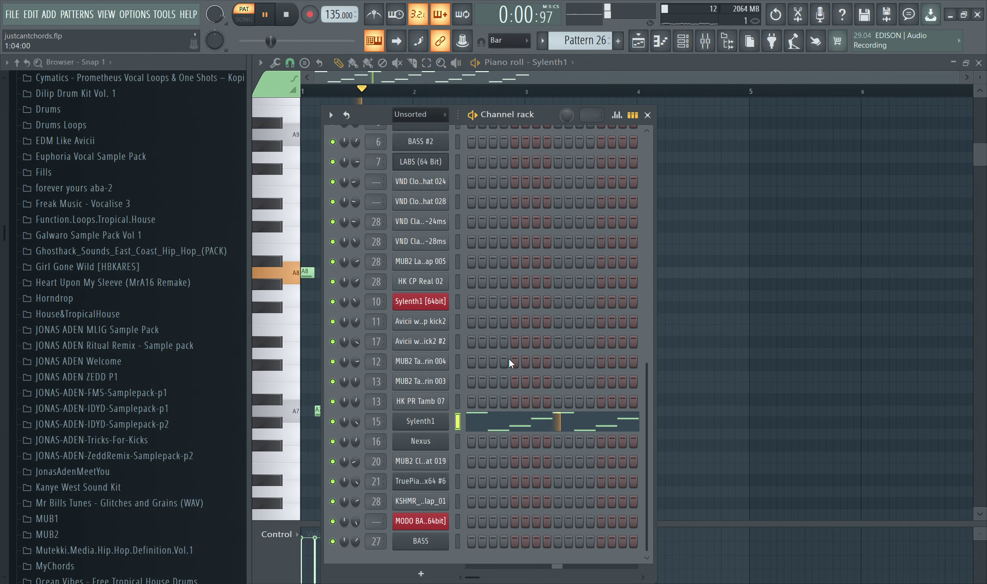
{"action": "left_click", "coordinate": [430, 423]}
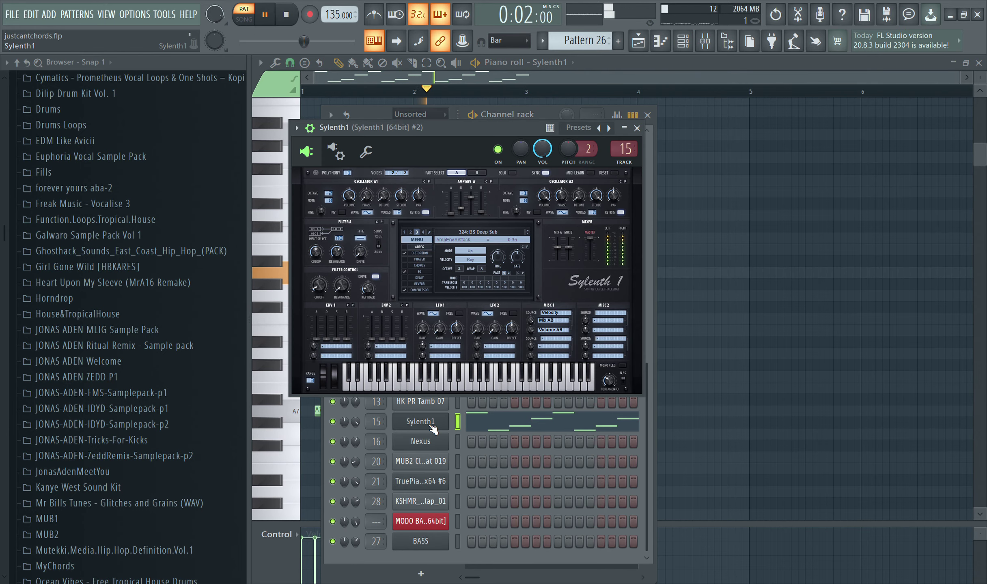
{"action": "left_click", "coordinate": [713, 46]}
Open Pattern 27 at the end of playlist track 17, play its Sylenth1 notes, and return to the playlist
{"action": "left_click", "coordinate": [638, 41]}
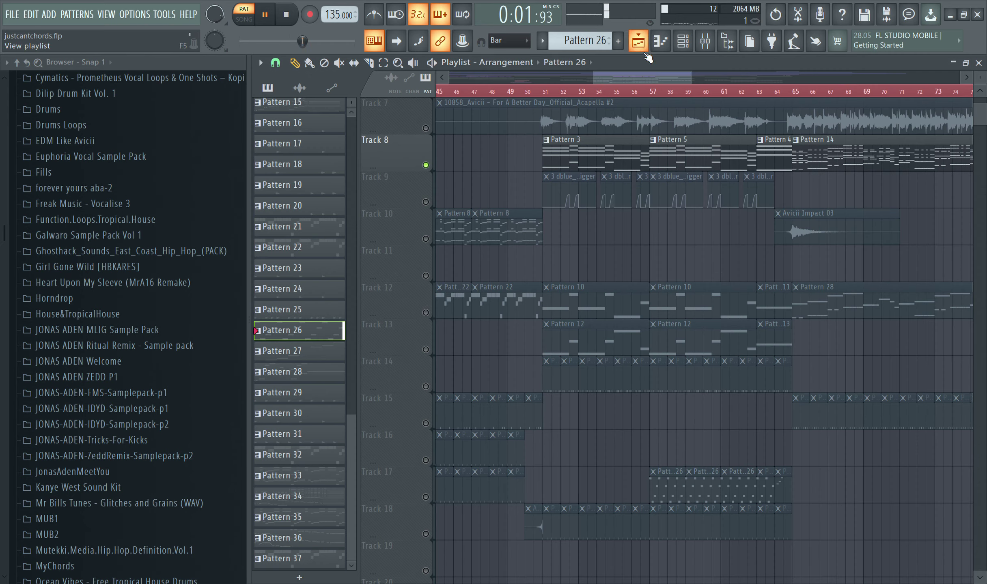
{"action": "double_click", "coordinate": [789, 498]}
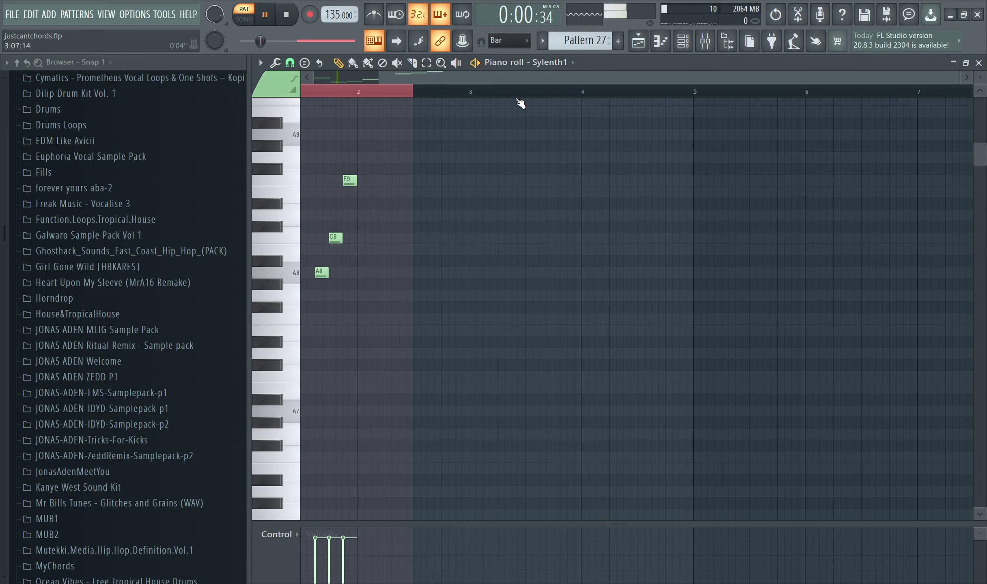
{"action": "left_click", "coordinate": [638, 48]}
{"action": "key", "text": "space"}
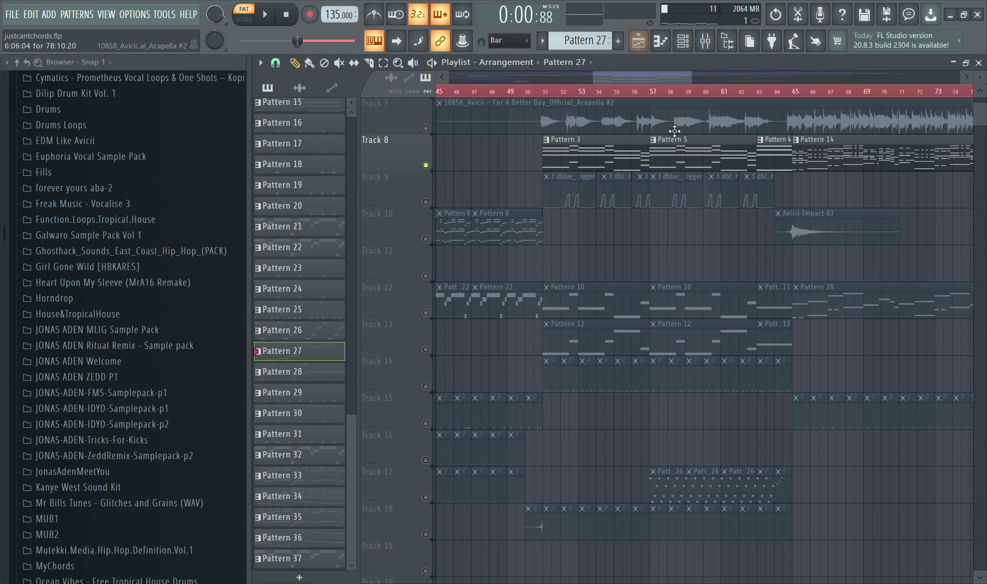
Turn off the solo on track 8 and play the full arrangement in song mode from around bar 57
{"action": "left_click", "coordinate": [426, 312]}
{"action": "key", "text": "space"}
{"action": "left_click_drag", "start_coordinate": [640, 75], "coordinate": [680, 76]}
{"action": "scroll", "coordinate": [702, 238], "scroll_direction": "up", "scroll_amount": 2}
{"action": "scroll", "coordinate": [611, 97], "scroll_direction": "down", "scroll_amount": 4}
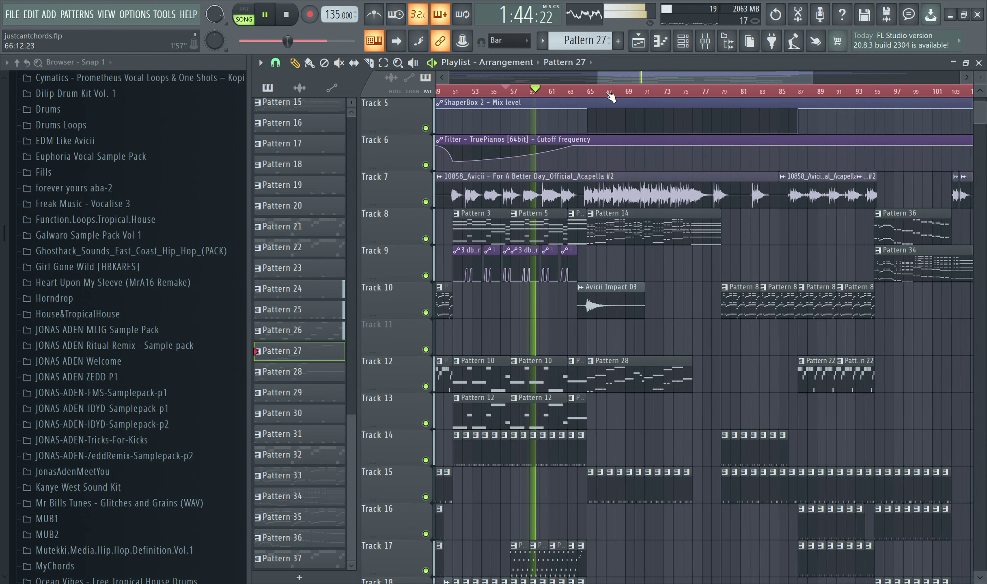
{"action": "key", "text": "space"}
Open Pattern 34 from the end of playlist track 9 and examine its TruePianos x64 notes
{"action": "scroll", "coordinate": [714, 162], "scroll_direction": "down", "scroll_amount": 6}
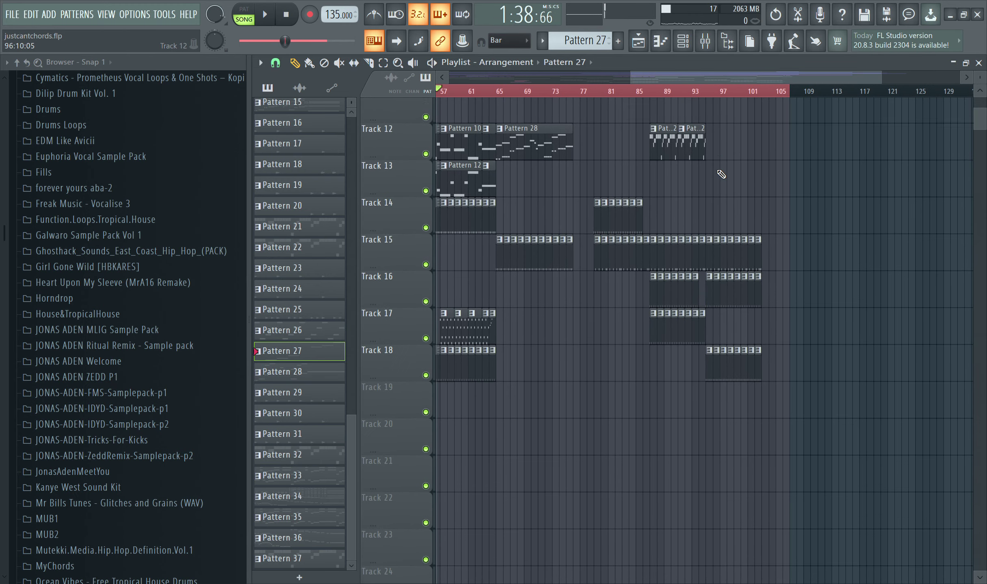
{"action": "scroll", "coordinate": [727, 220], "scroll_direction": "up", "scroll_amount": 5}
{"action": "double_click", "coordinate": [734, 236]}
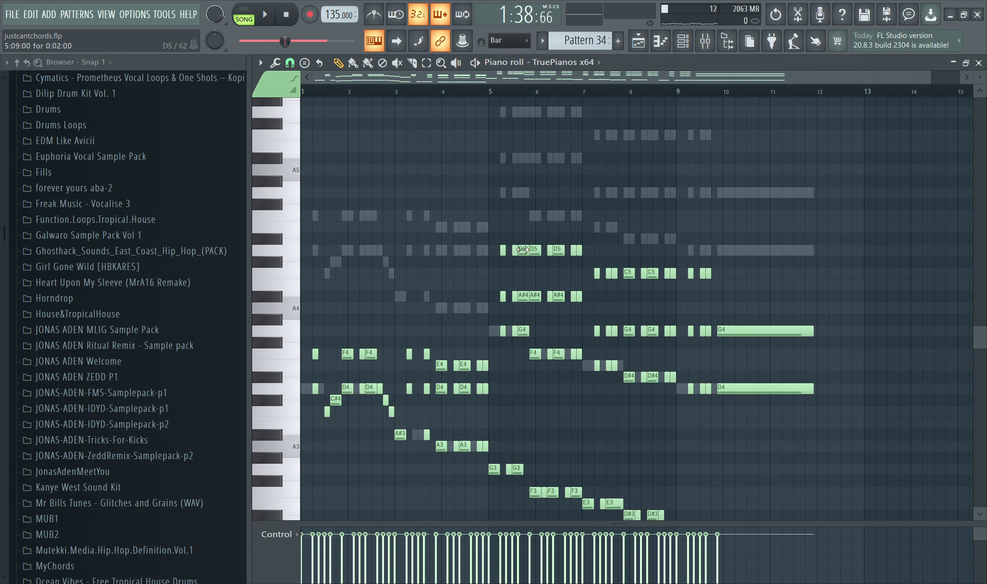
{"action": "scroll", "coordinate": [463, 199], "scroll_direction": "down", "scroll_amount": 4}
{"action": "key", "text": "space"}
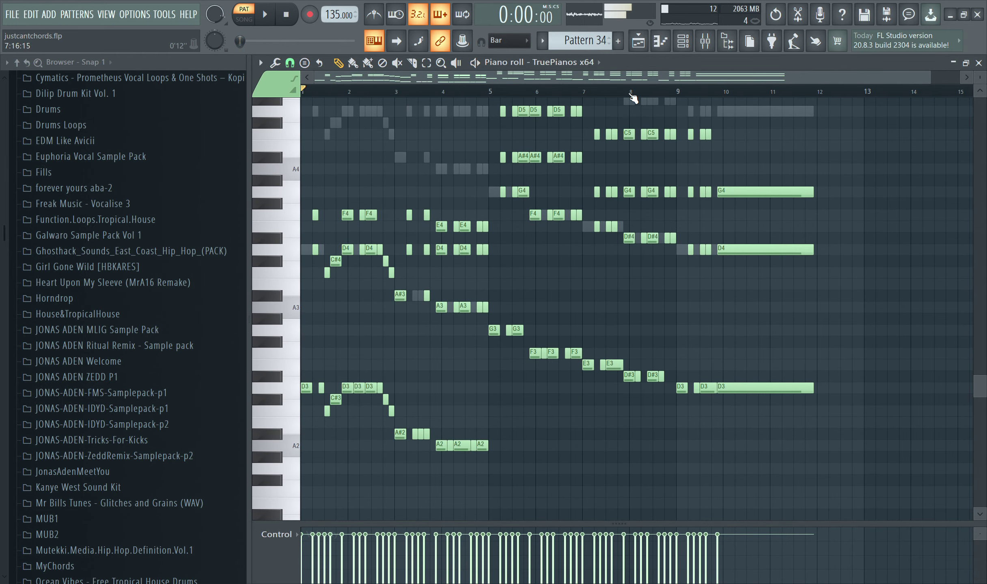
Play the outro from about bar 96, and reopen Pattern 34 to play its piano notes in pattern mode
{"action": "left_click", "coordinate": [638, 41]}
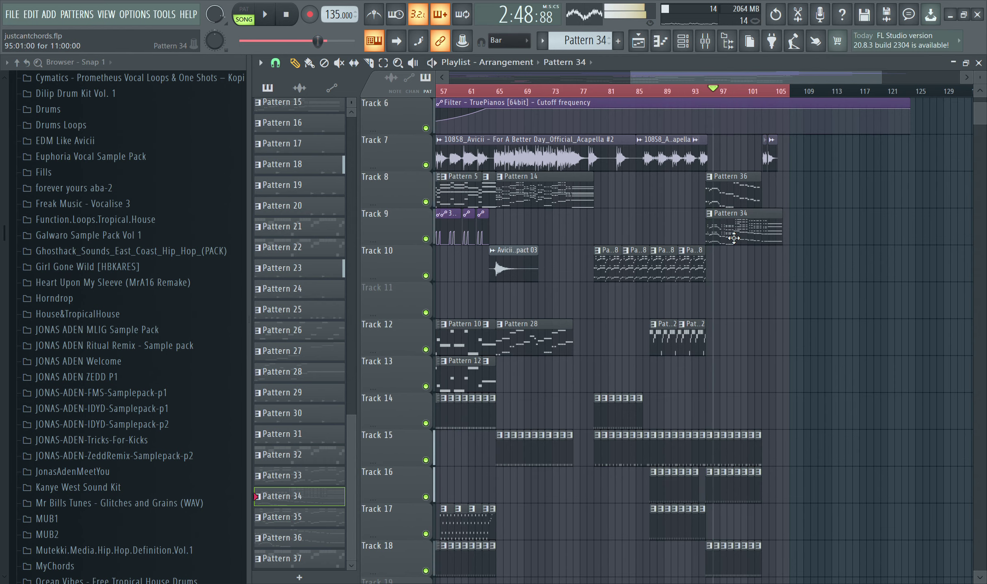
{"action": "double_click", "coordinate": [733, 238]}
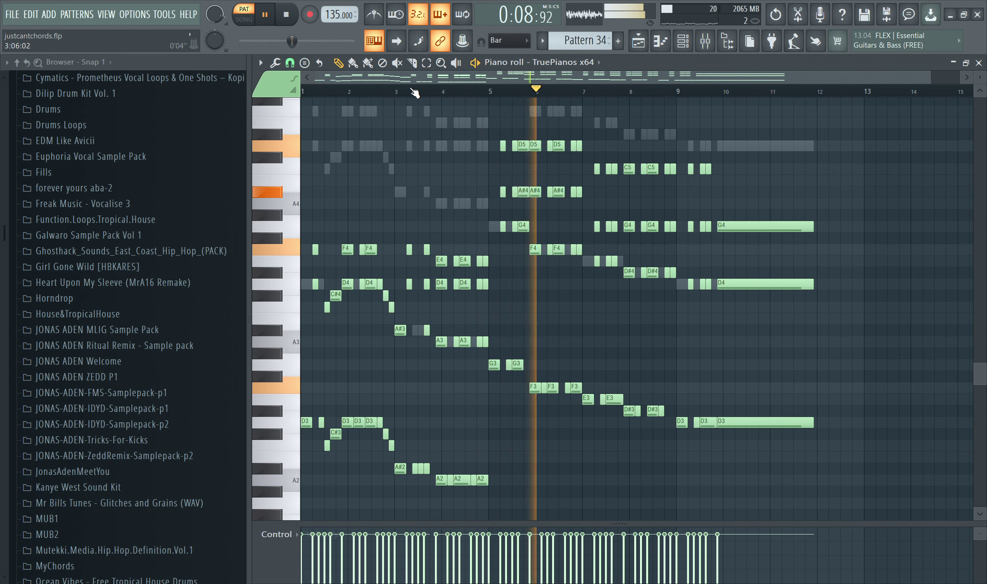
Return to the playlist, stop playback and look over the whole arrangement from bar 1, including the automation tracks
{"action": "left_click", "coordinate": [645, 53]}
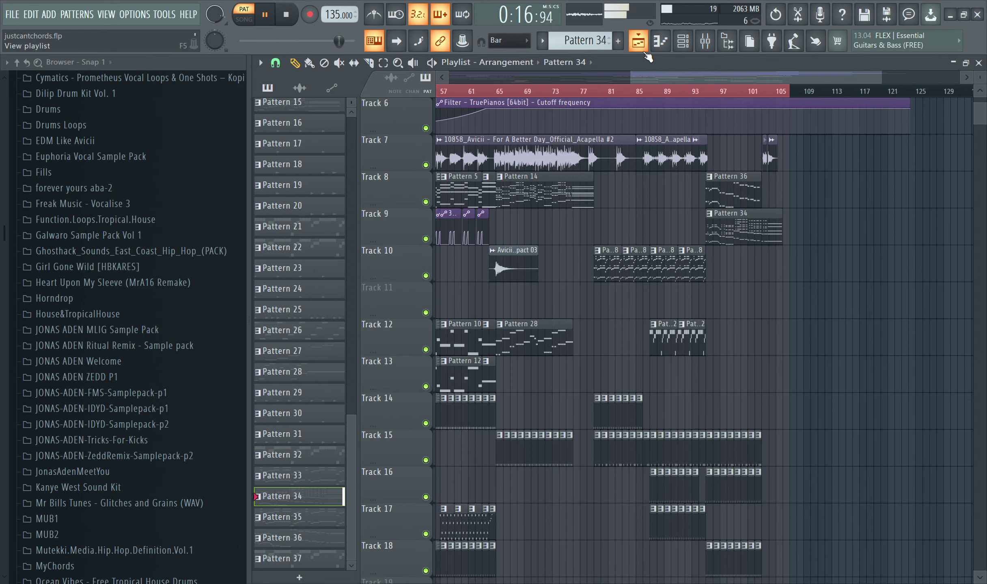
{"action": "left_click_drag", "start_coordinate": [696, 80], "coordinate": [379, 98]}
{"action": "scroll", "coordinate": [504, 92], "scroll_direction": "down", "scroll_amount": 3}
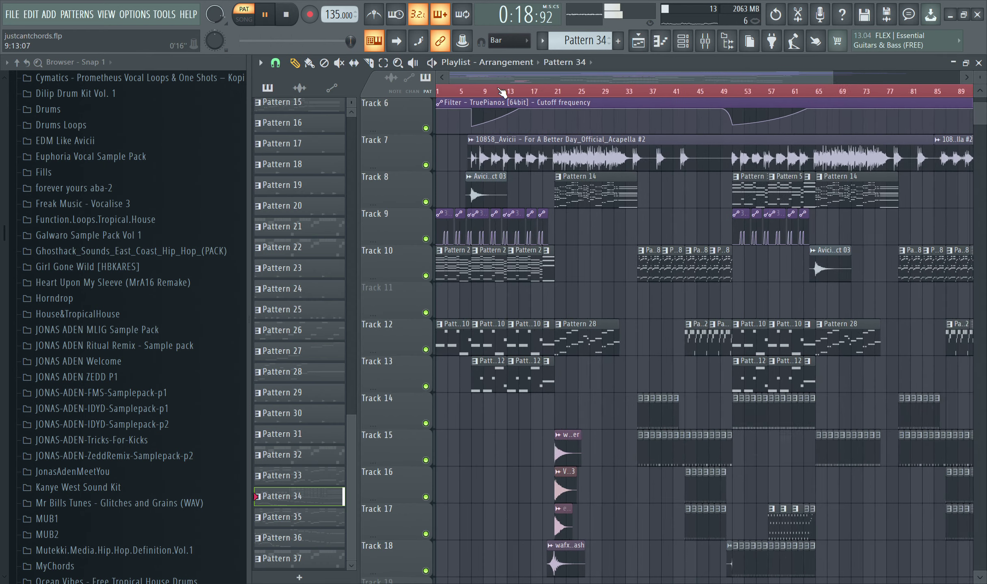
{"action": "key", "text": "space"}
{"action": "scroll", "coordinate": [532, 167], "scroll_direction": "down", "scroll_amount": 4}
{"action": "scroll", "coordinate": [535, 170], "scroll_direction": "up", "scroll_amount": 5}
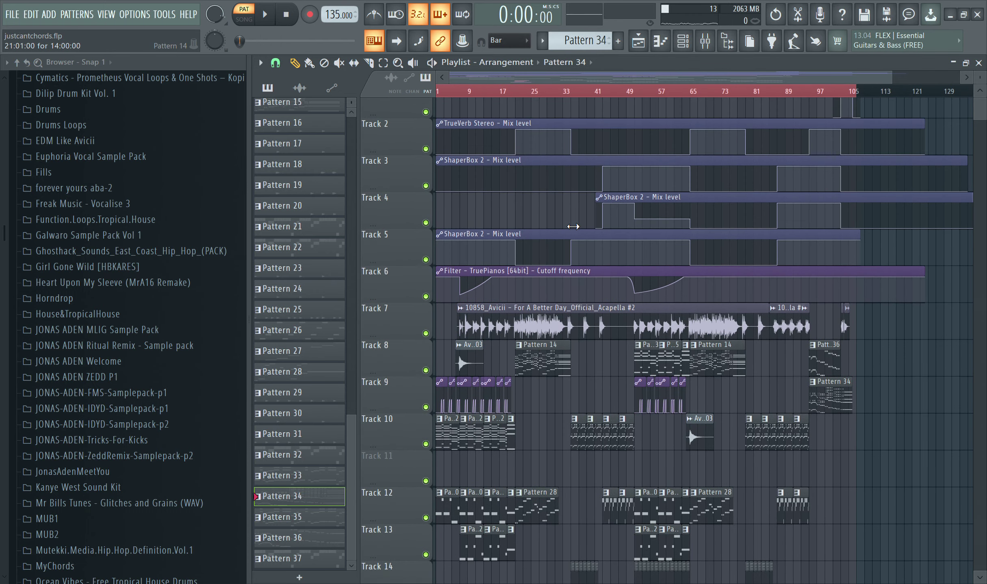